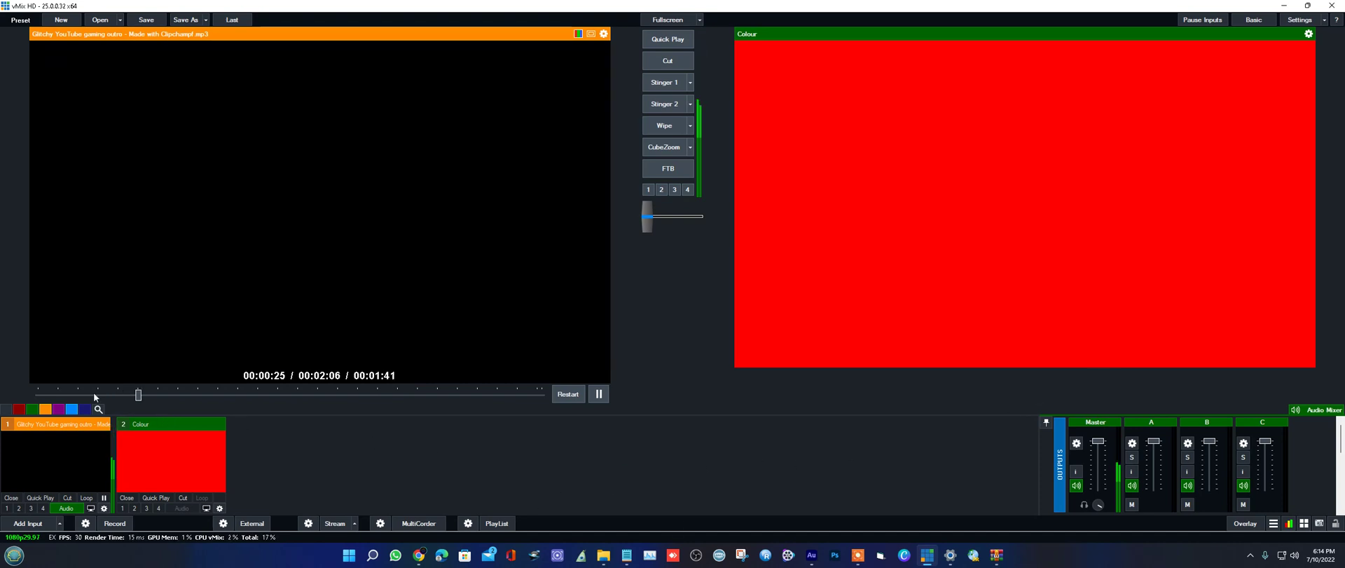
Play the audio clip from its beginning and add the TAL-Chorus-LX plugin to the Master output.
click(34, 395)
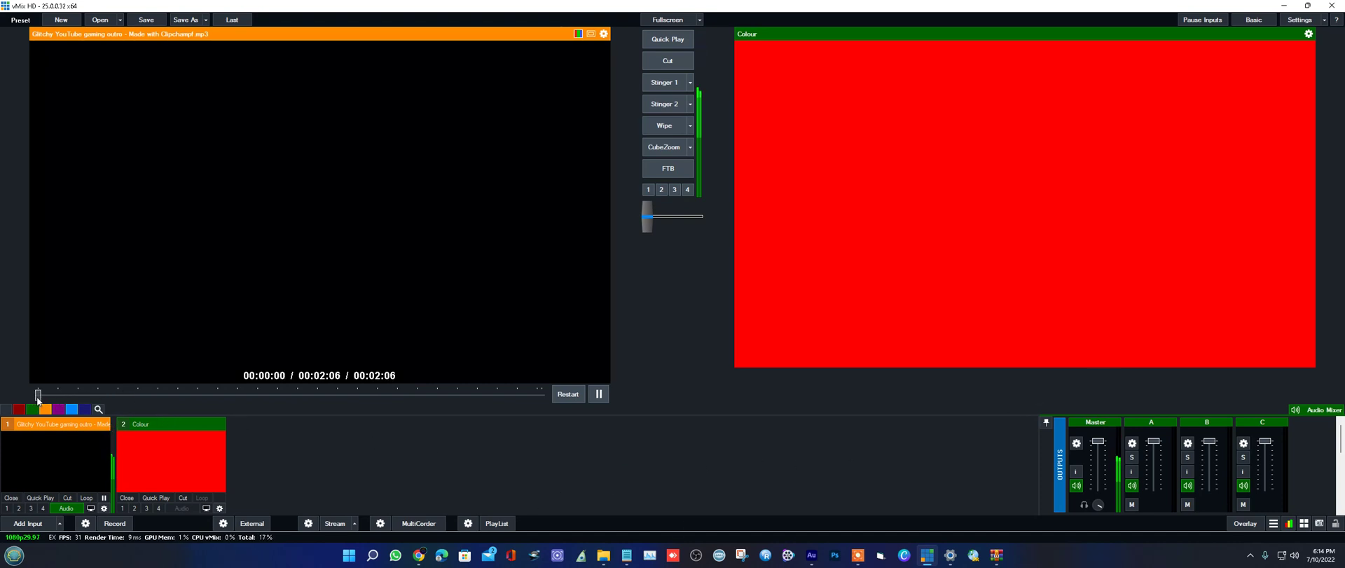
click(1077, 444)
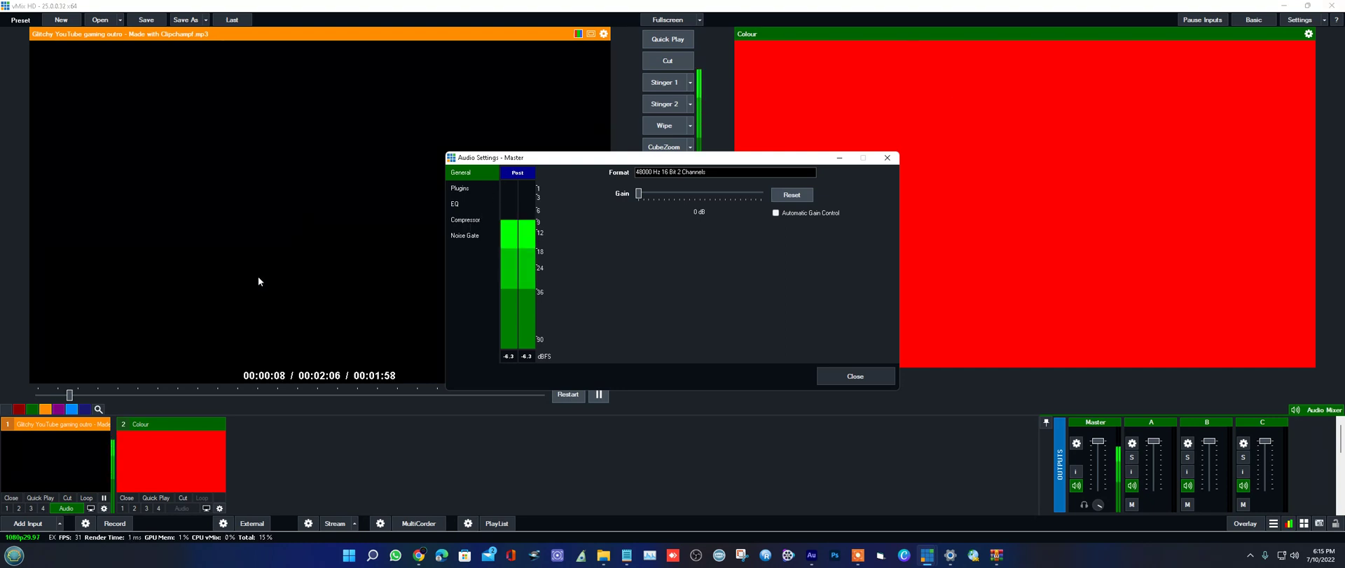
click(460, 190)
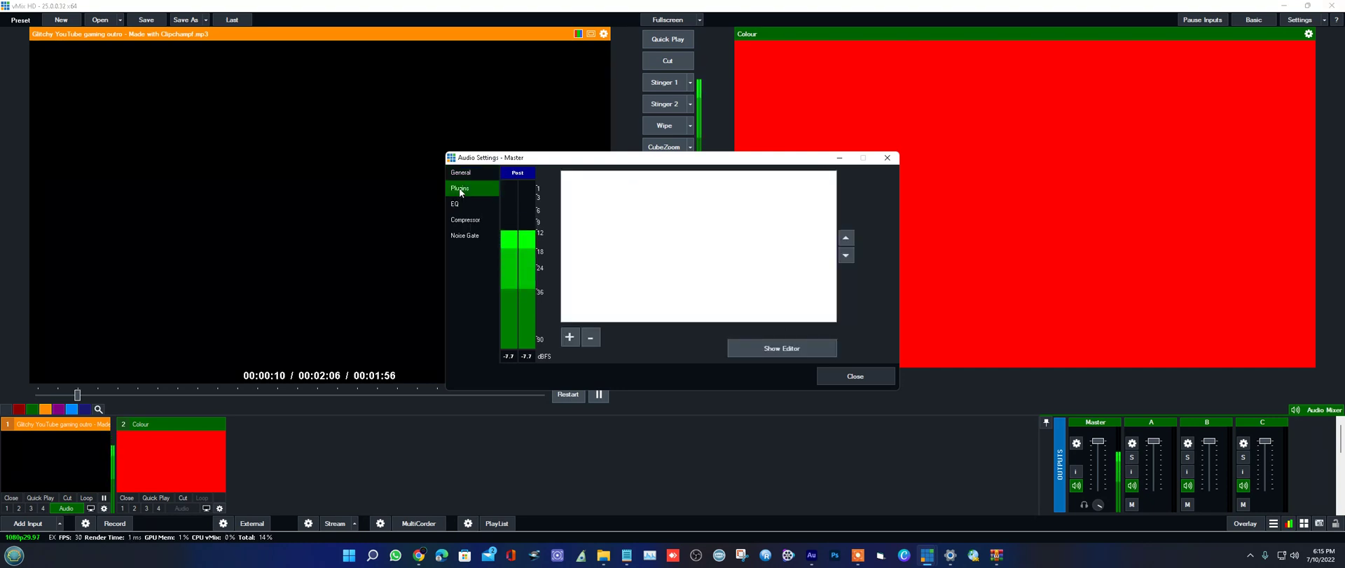
click(571, 337)
click(634, 255)
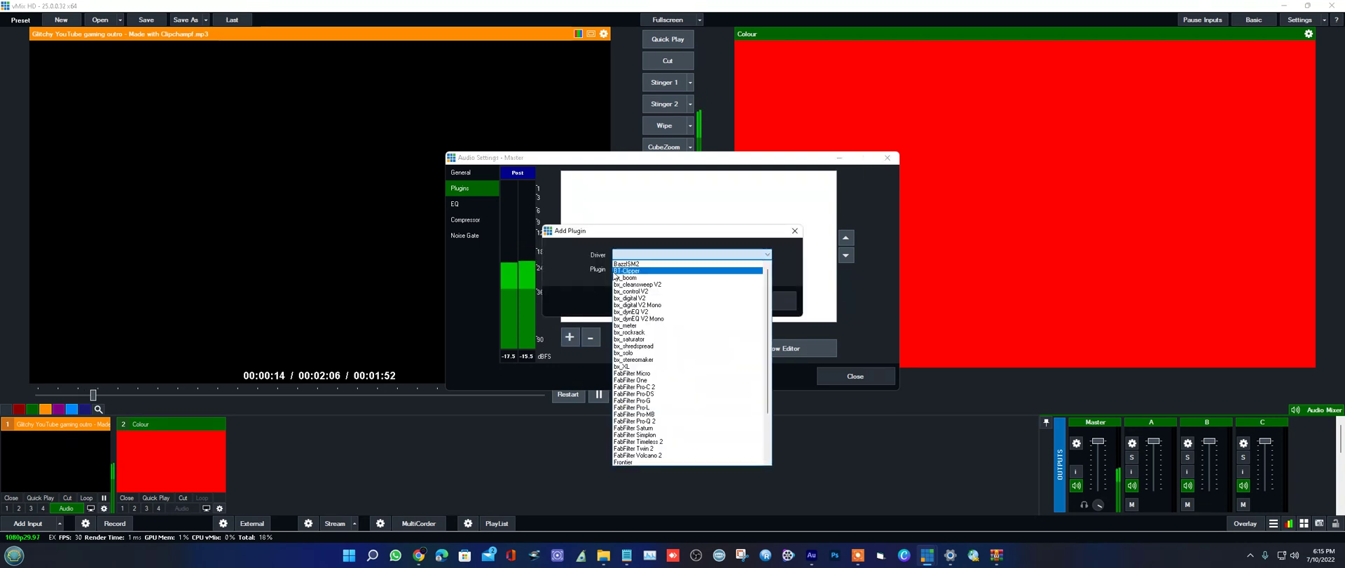
scroll(656, 434, down, 3)
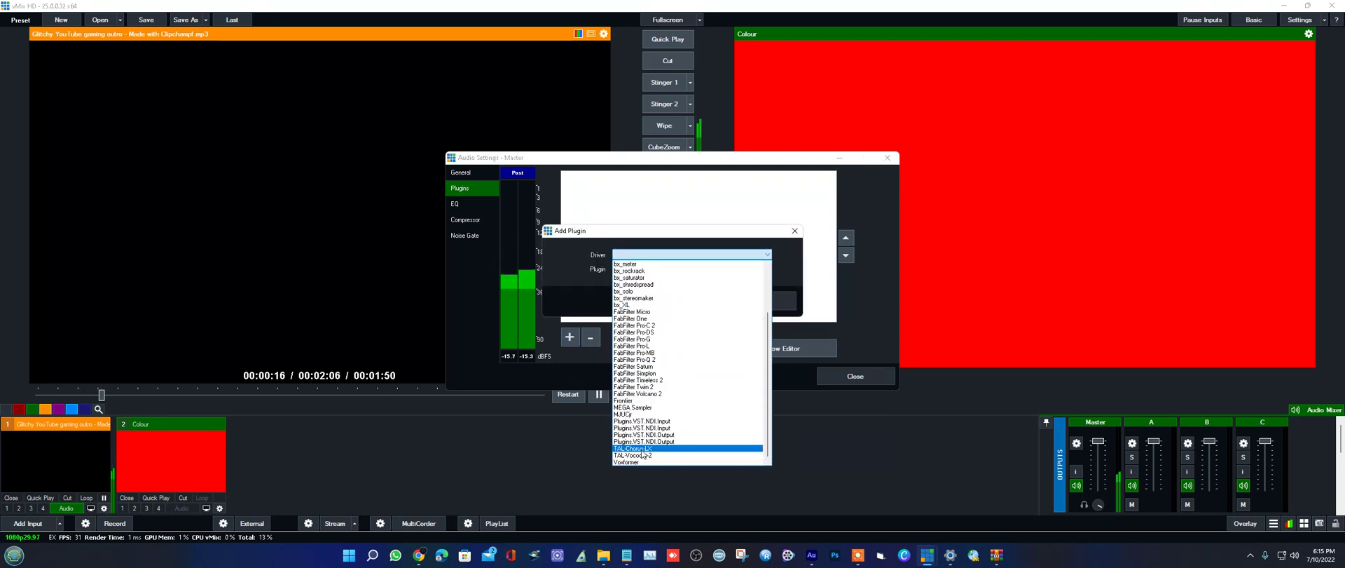
click(644, 448)
click(684, 301)
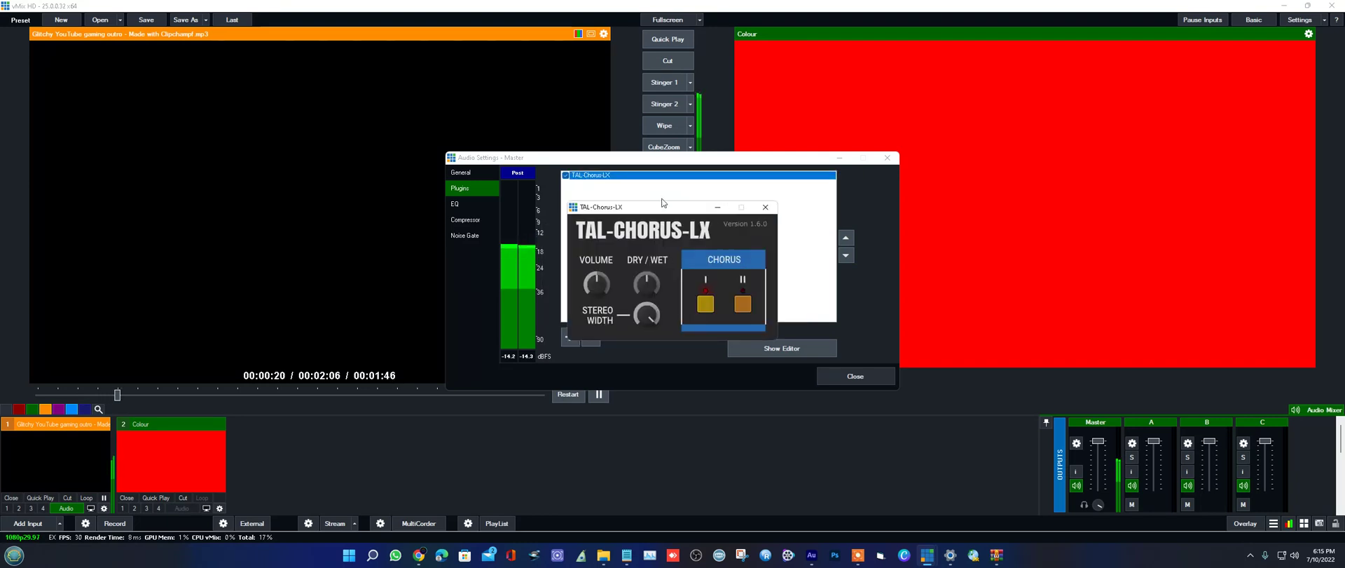
Separate the Master audio settings from the plugin editor and bring the TAL-Chorus-LX editor back into clear view.
drag(686, 208, 1009, 123)
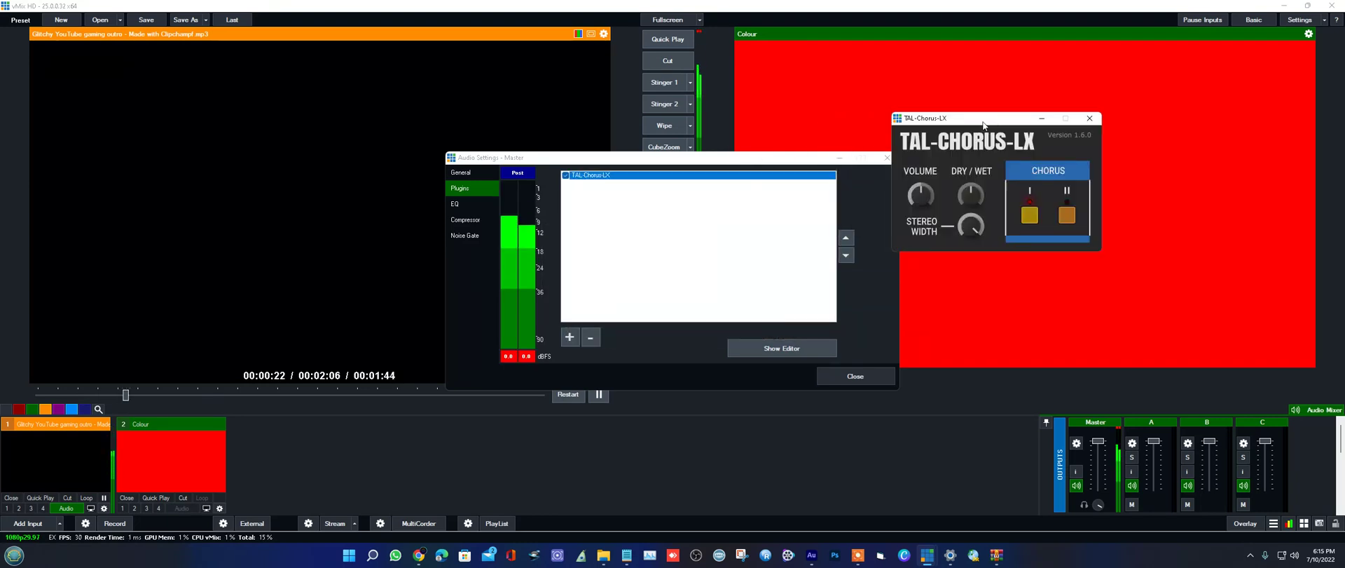
drag(789, 160, 388, 139)
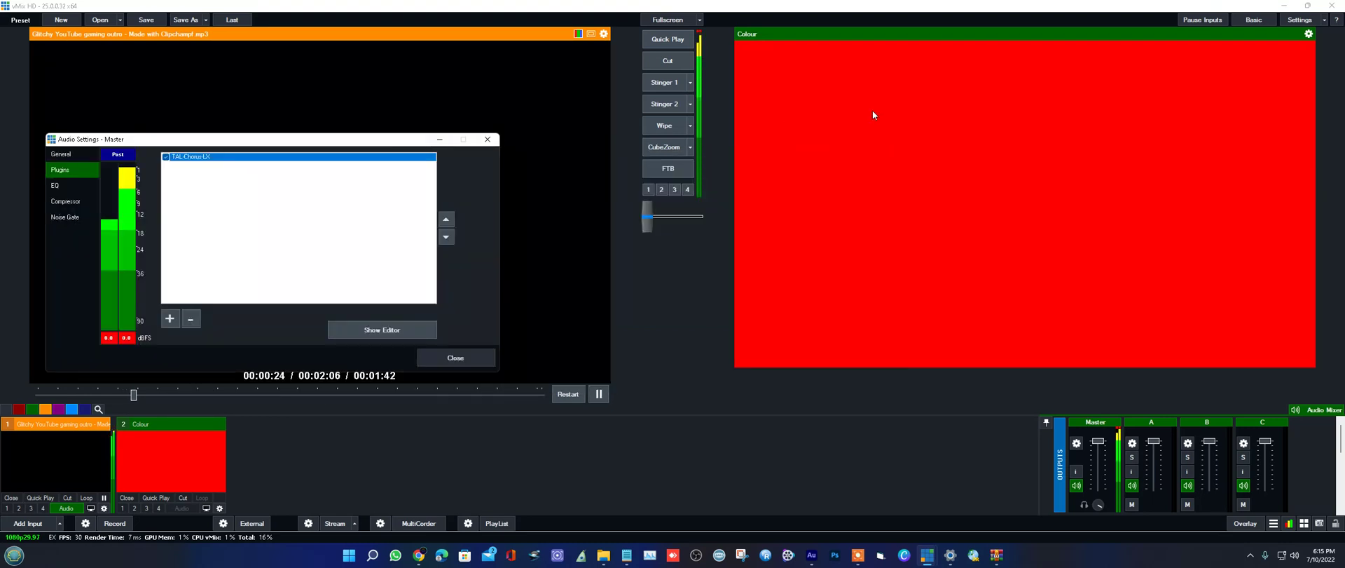
click(373, 335)
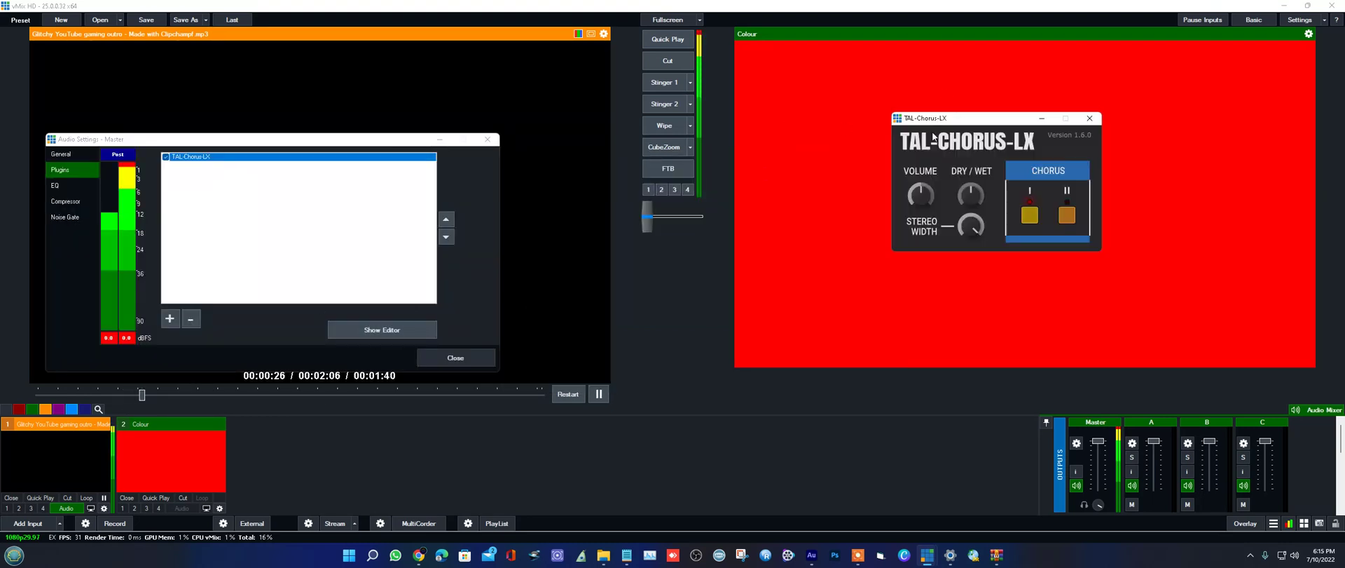
drag(976, 122, 856, 192)
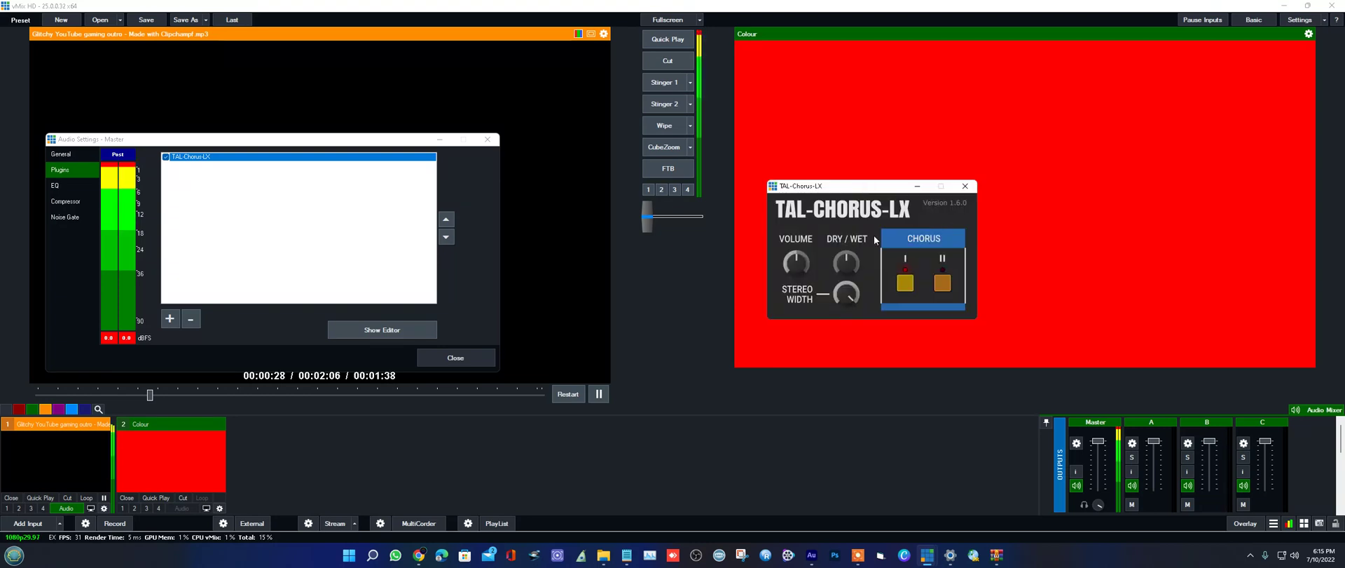
Lower the Master headphone volume and close the Master audio settings.
click(1096, 503)
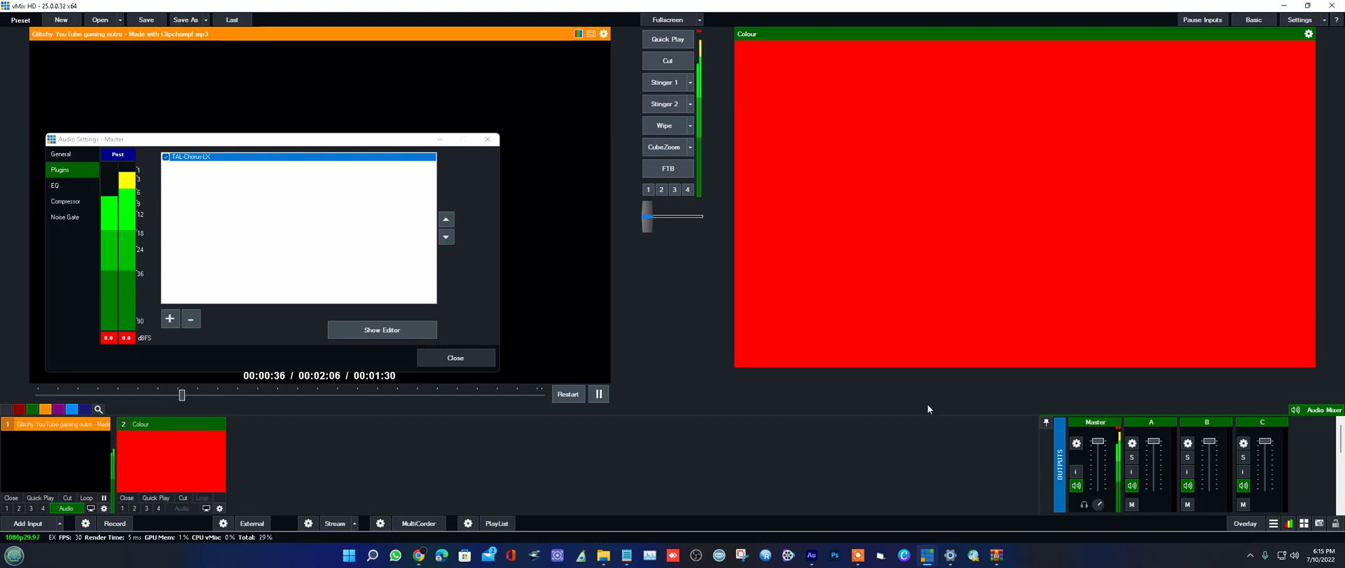
click(461, 352)
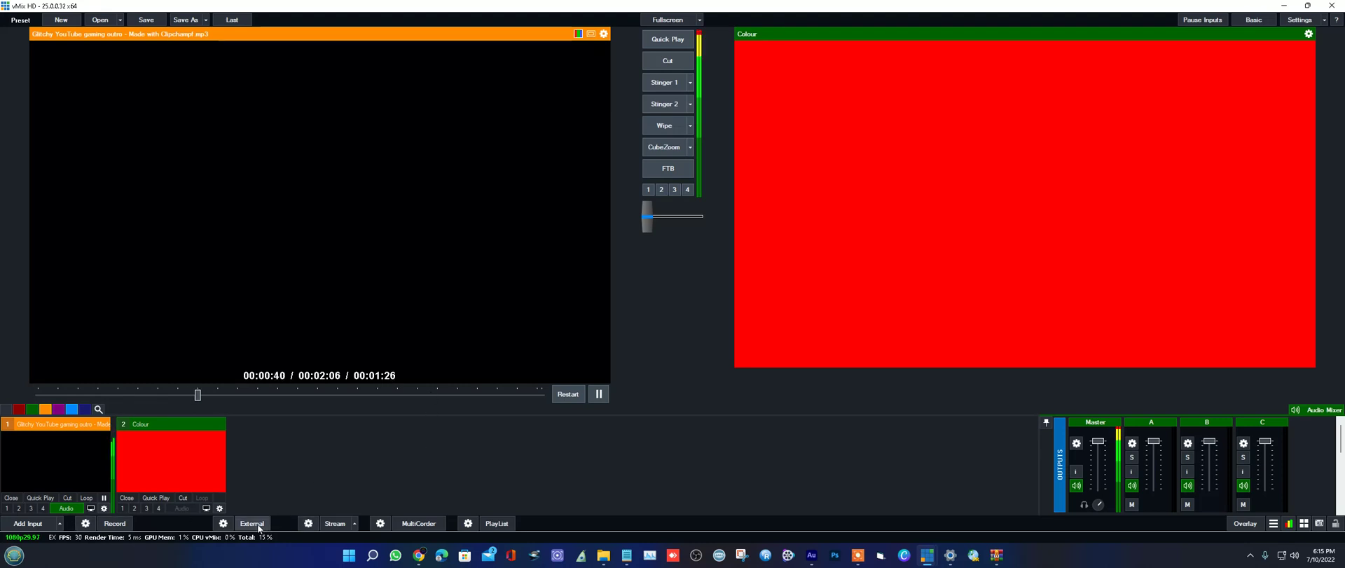
Reopen the TAL-Chorus-LX editor for the Master output, switch off Chorus I and raise the plugin's volume.
click(1077, 443)
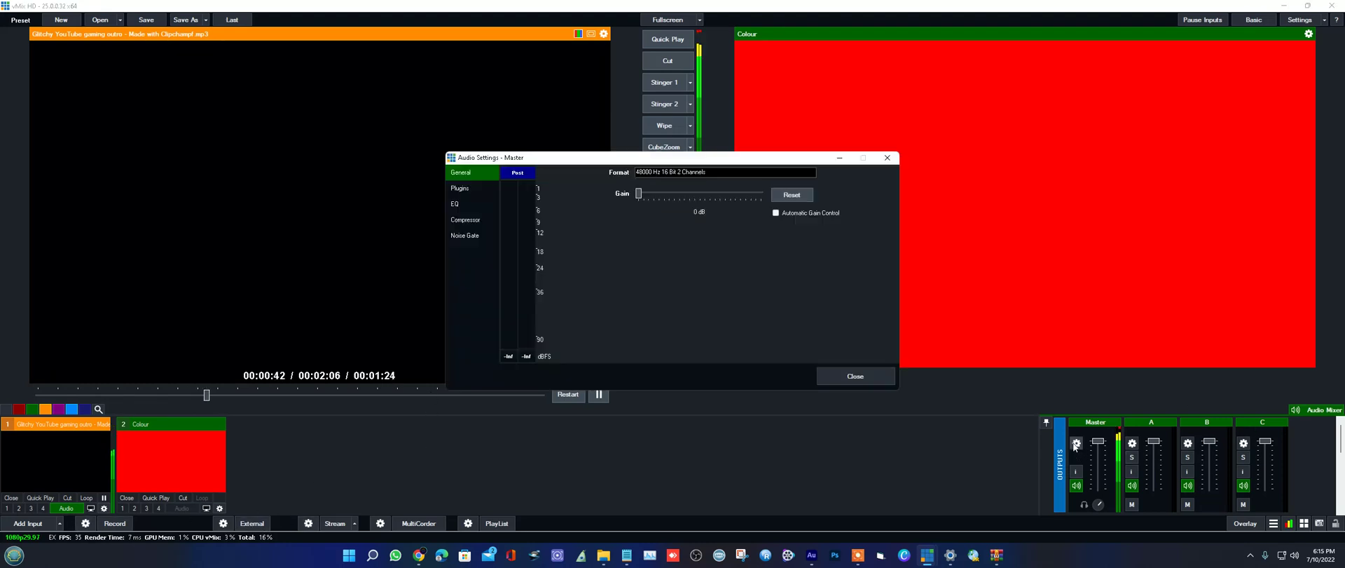
click(460, 190)
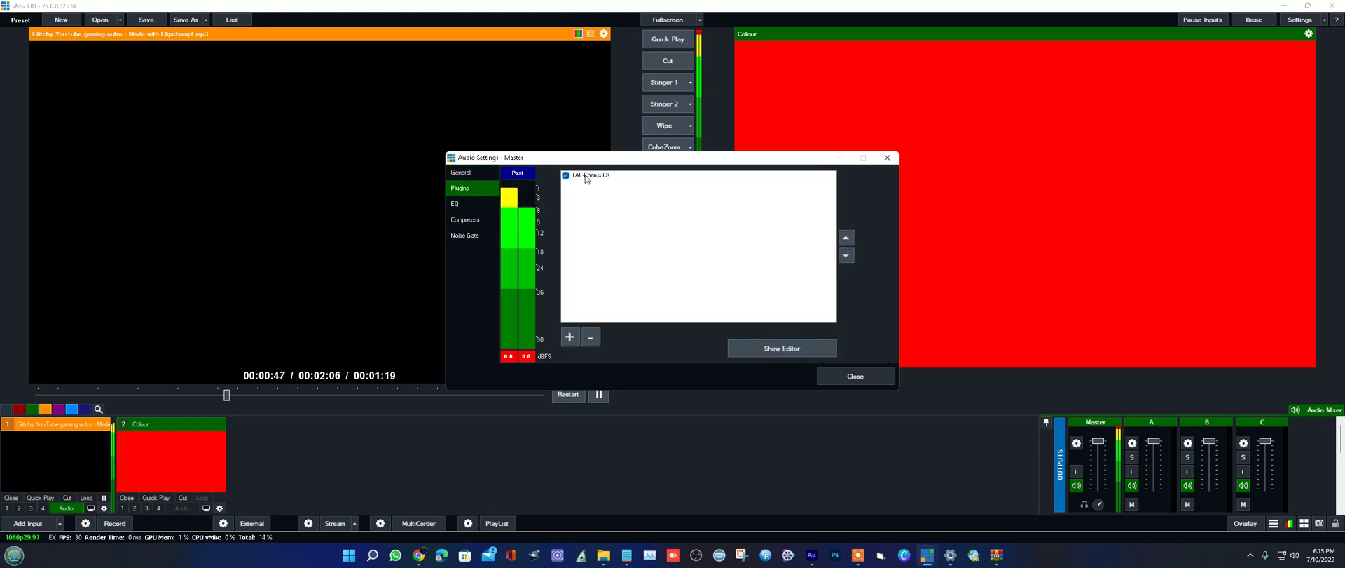
click(634, 176)
click(770, 348)
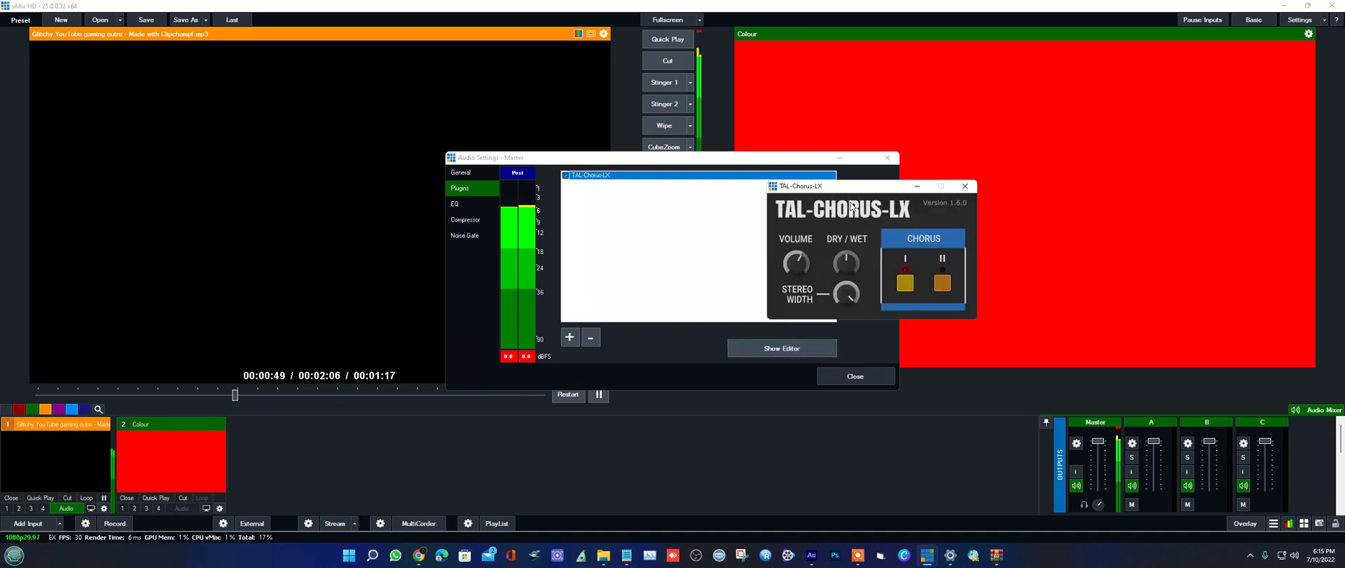
drag(841, 186, 953, 170)
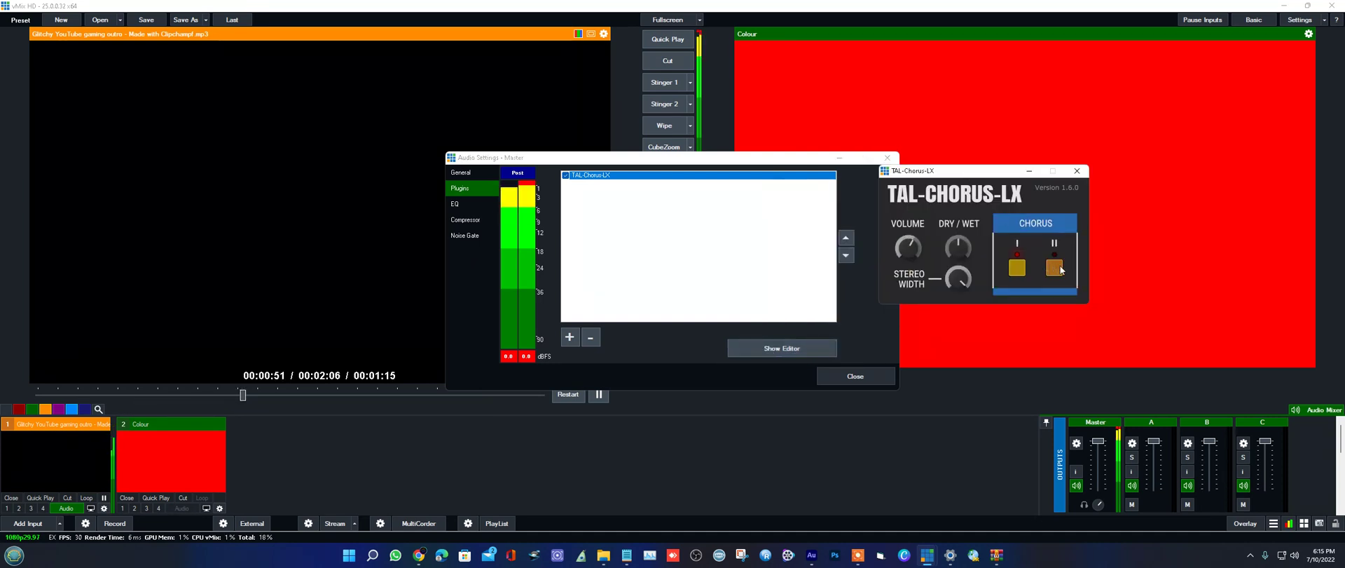
click(1019, 267)
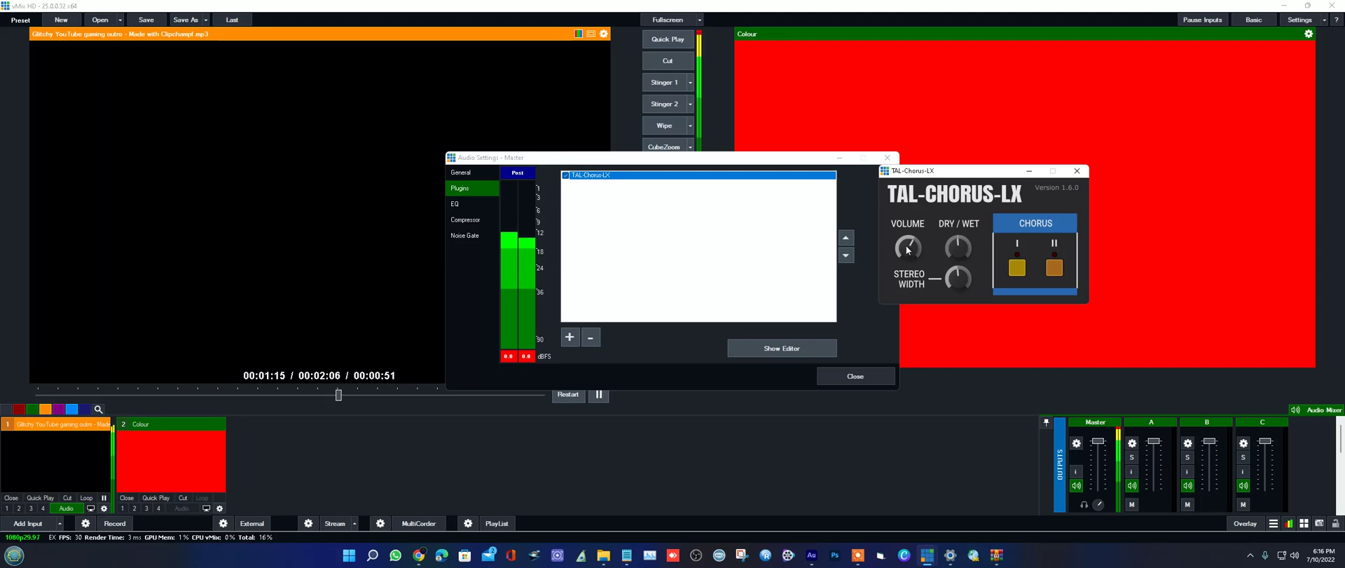
drag(908, 250, 912, 237)
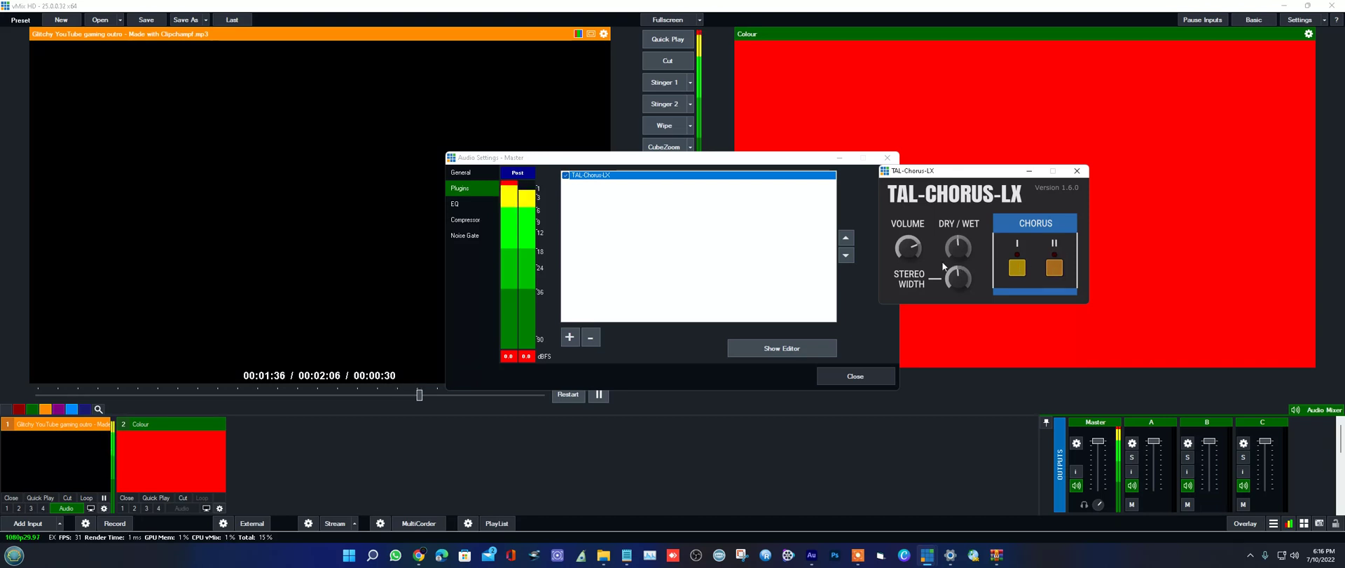
Add the bx_XL plugin to the Master output and move its editor clear of the audio settings.
click(570, 338)
click(615, 258)
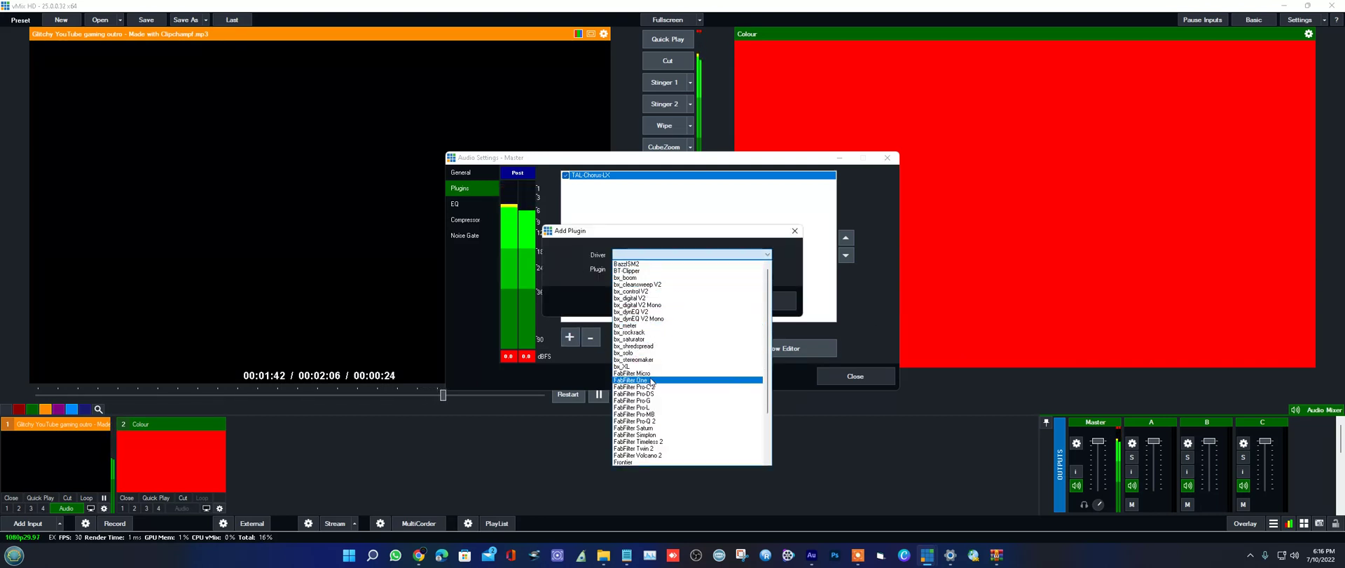
click(634, 365)
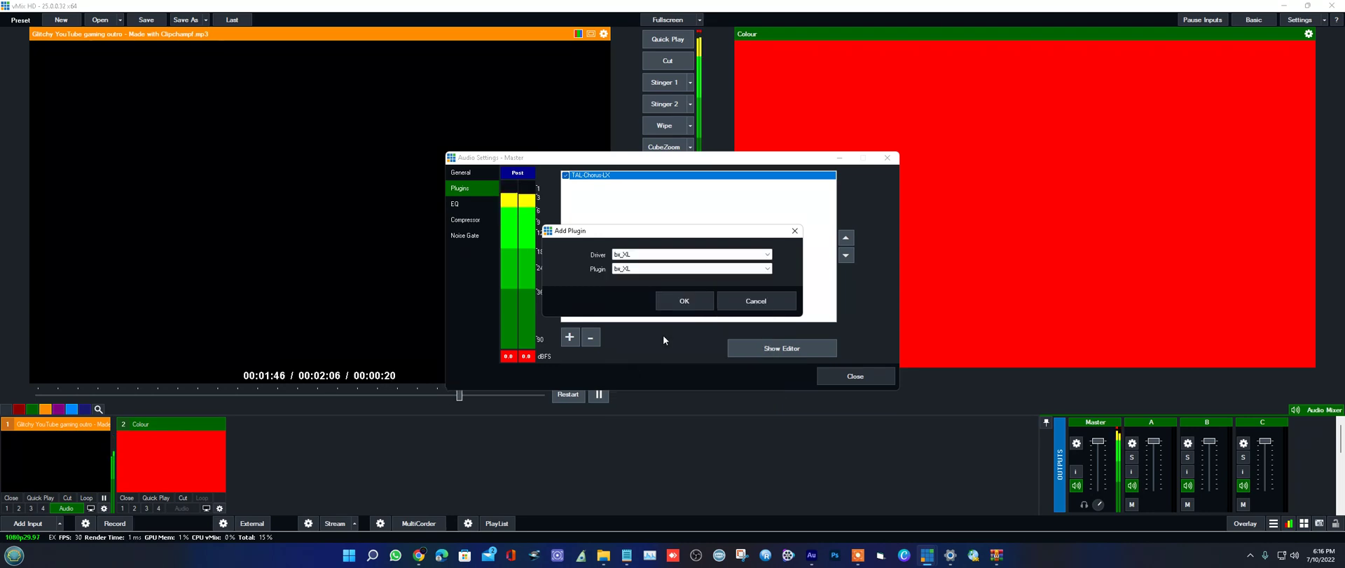
click(678, 301)
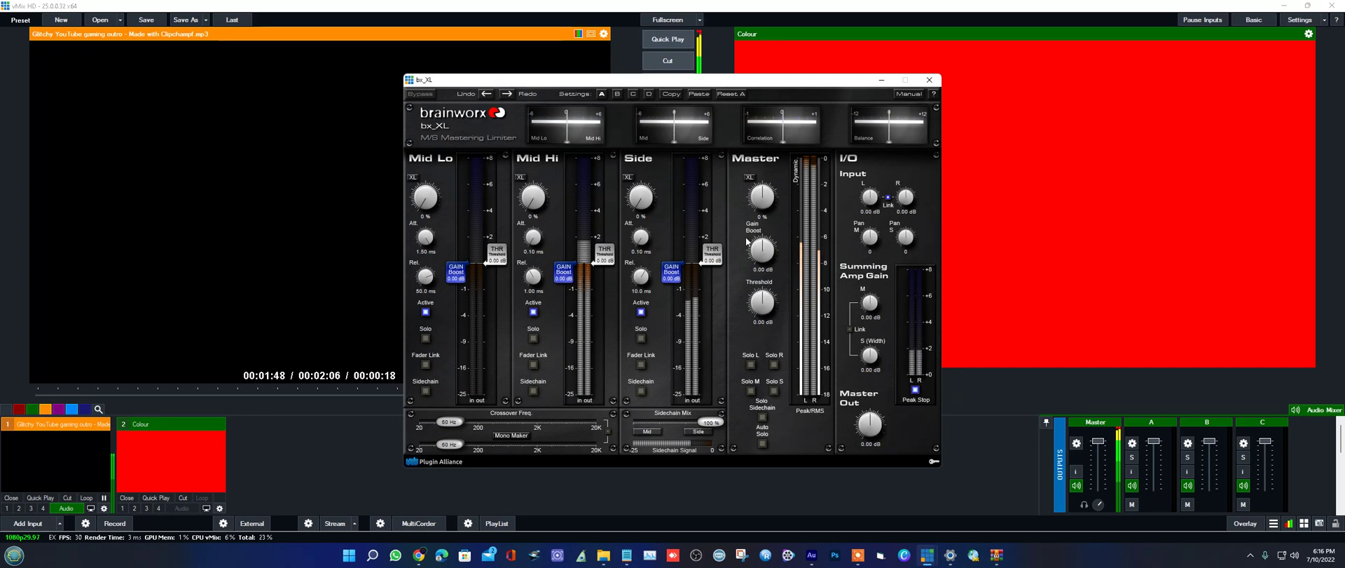
drag(770, 85, 551, 77)
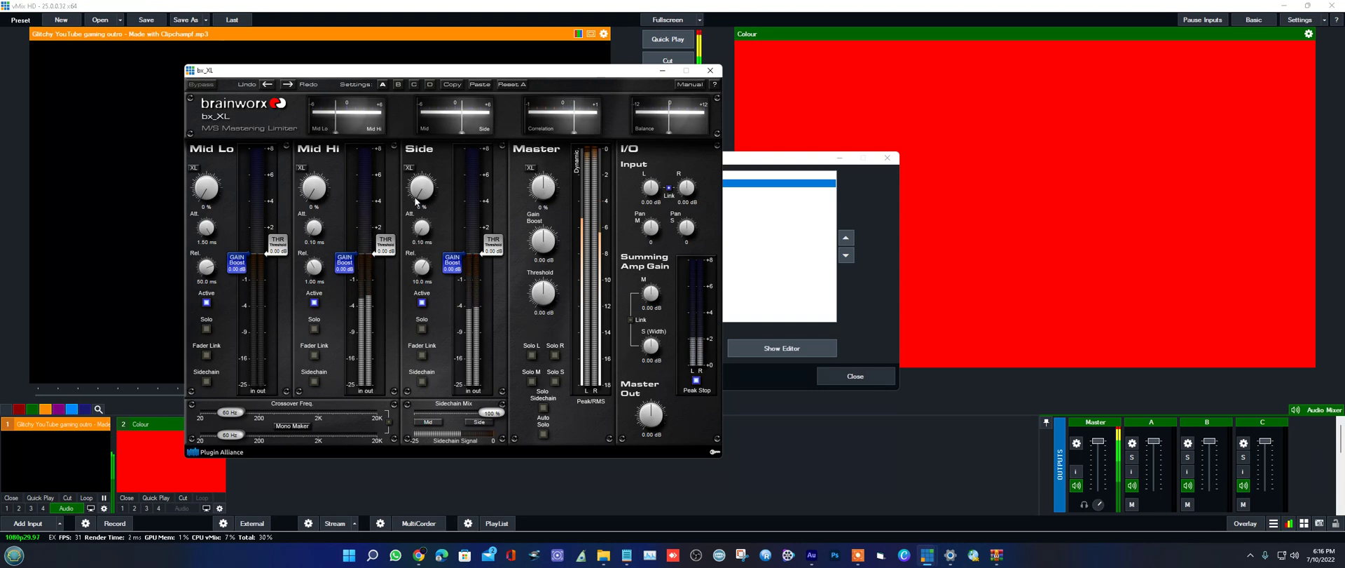
Raise the XL amount of the Side, Mid Hi and Mid Lo bands in bx_XL, and compare its settings slots.
drag(416, 201, 423, 184)
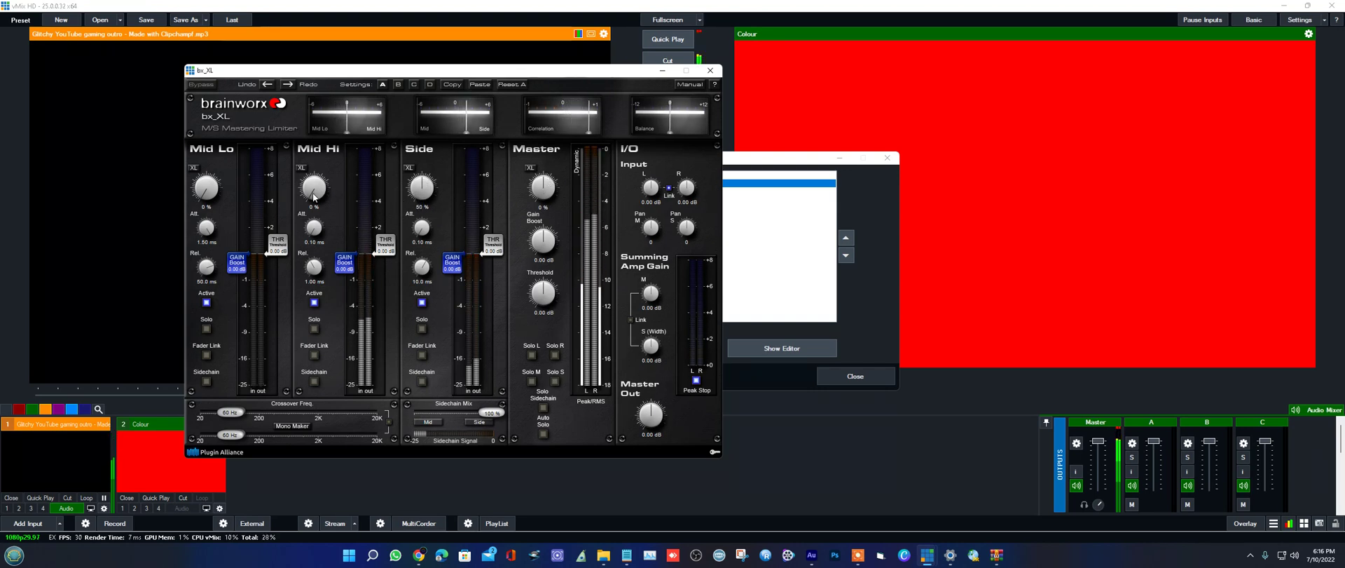
drag(313, 197, 316, 186)
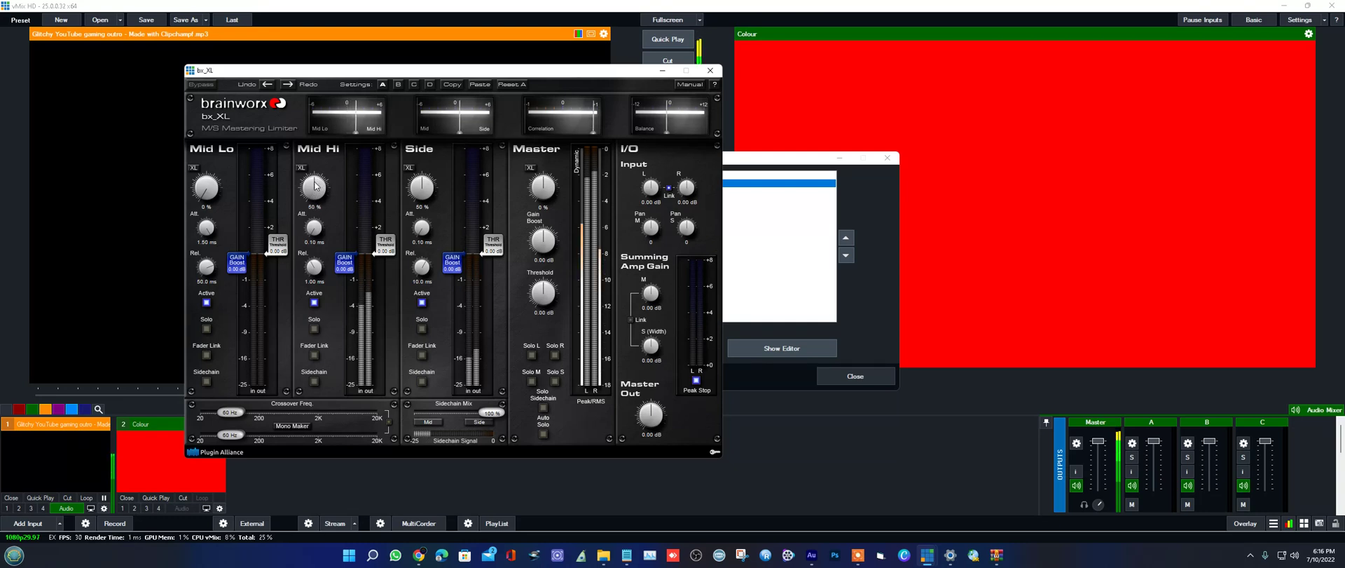
drag(205, 198, 210, 180)
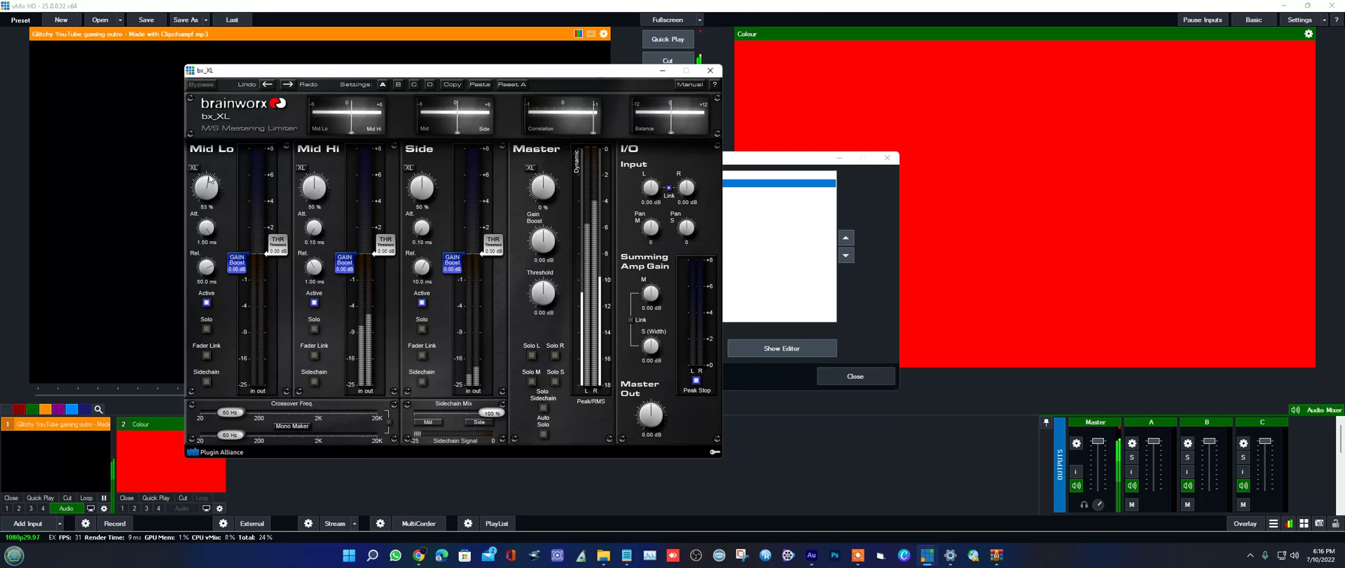
click(398, 84)
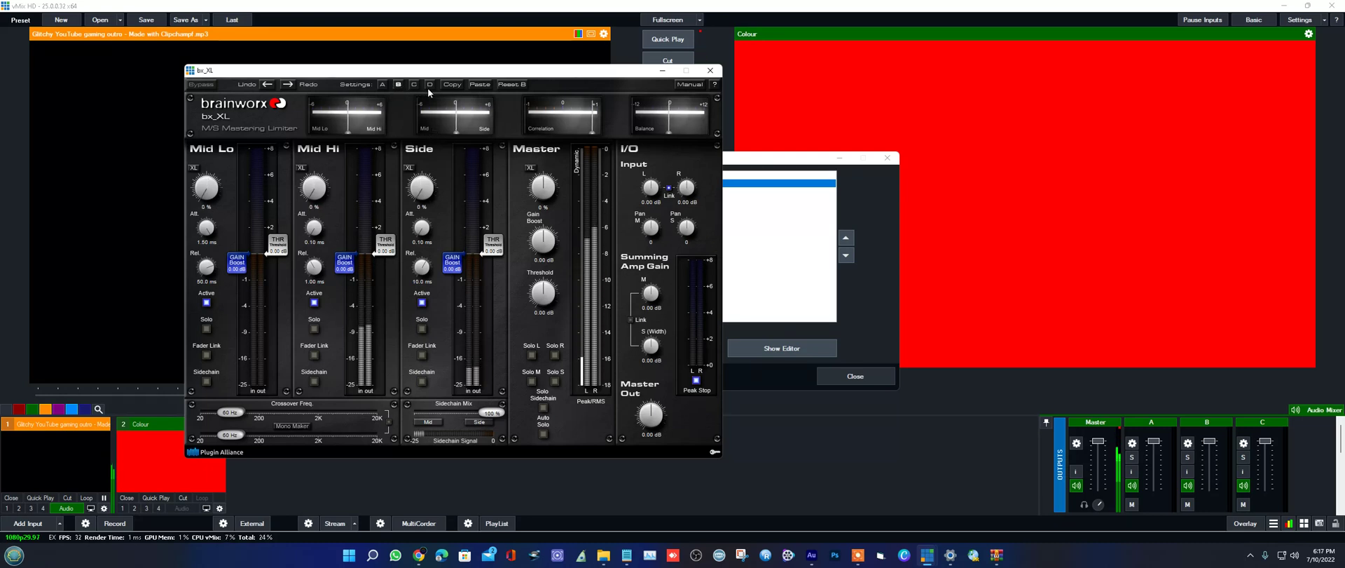
click(431, 84)
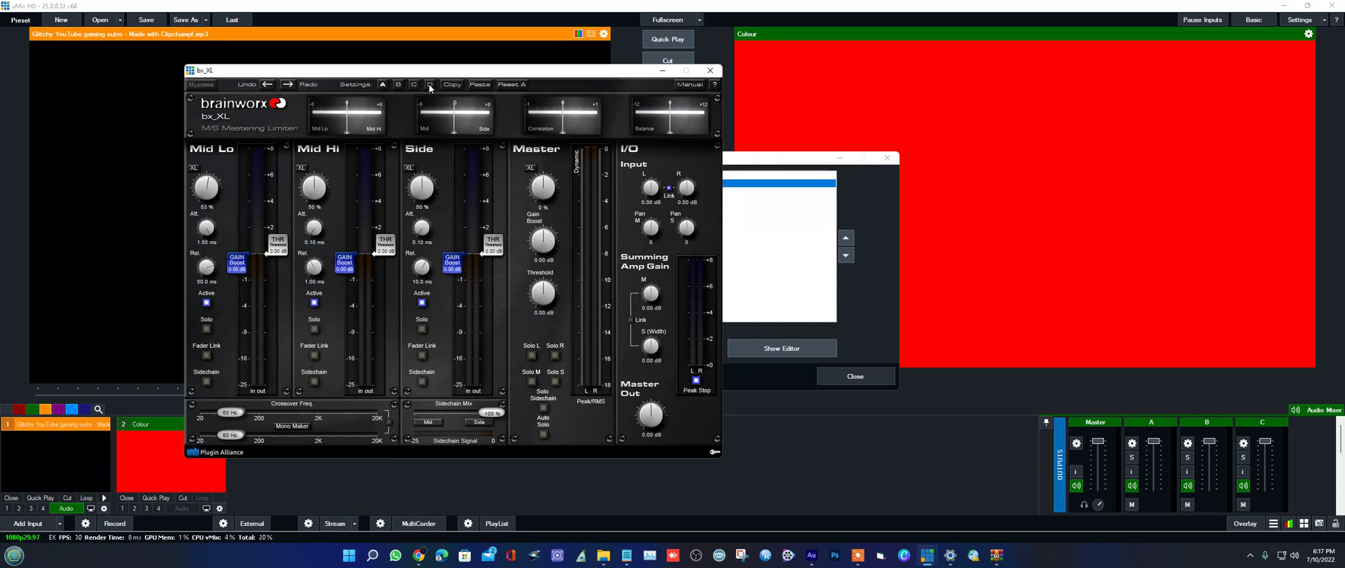
Close the bx_XL editor and remove that plugin from the Master output.
click(710, 70)
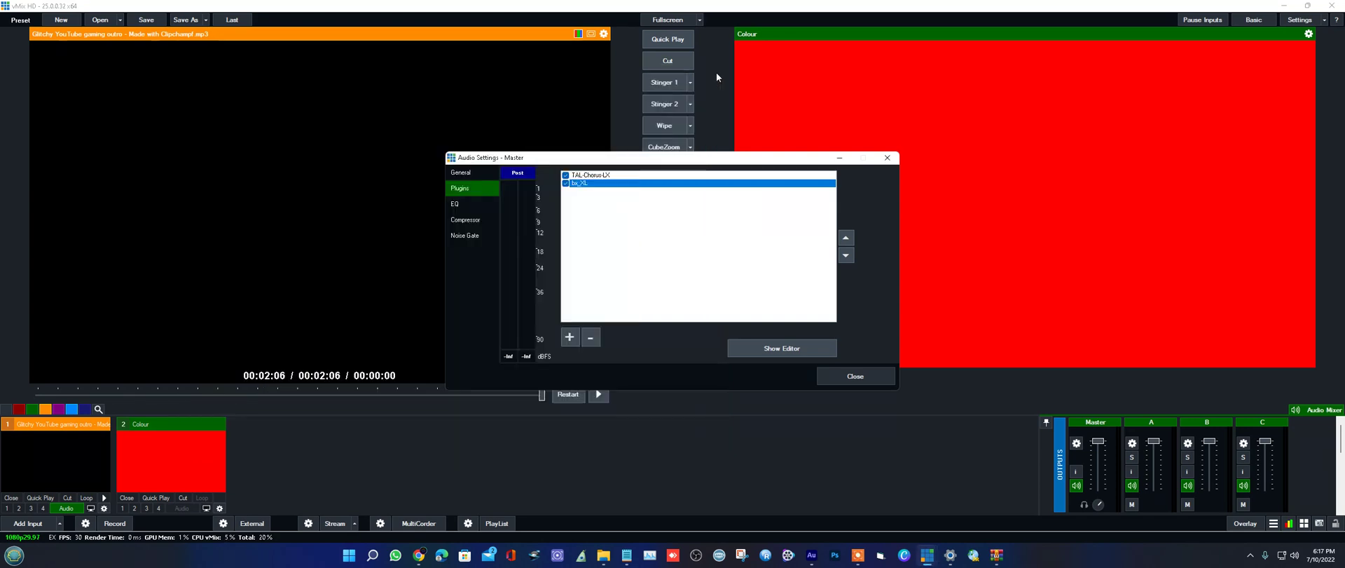
click(590, 338)
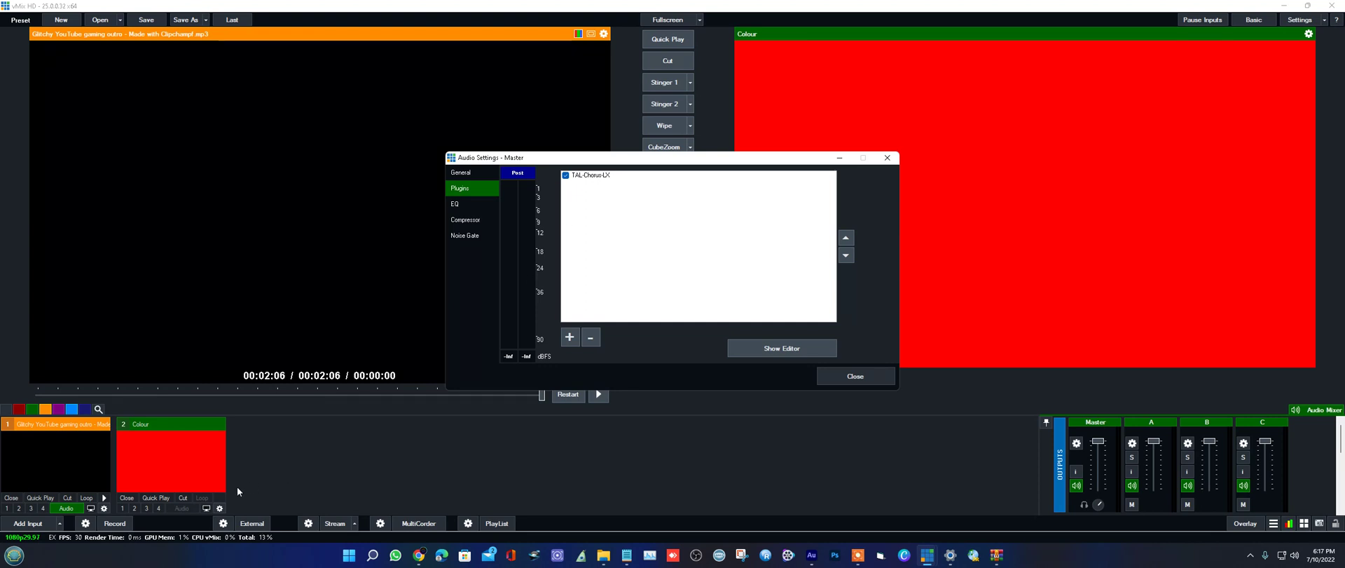
Replay the audio clip with looping on and add the bx_solo plugin to the Master output.
click(104, 497)
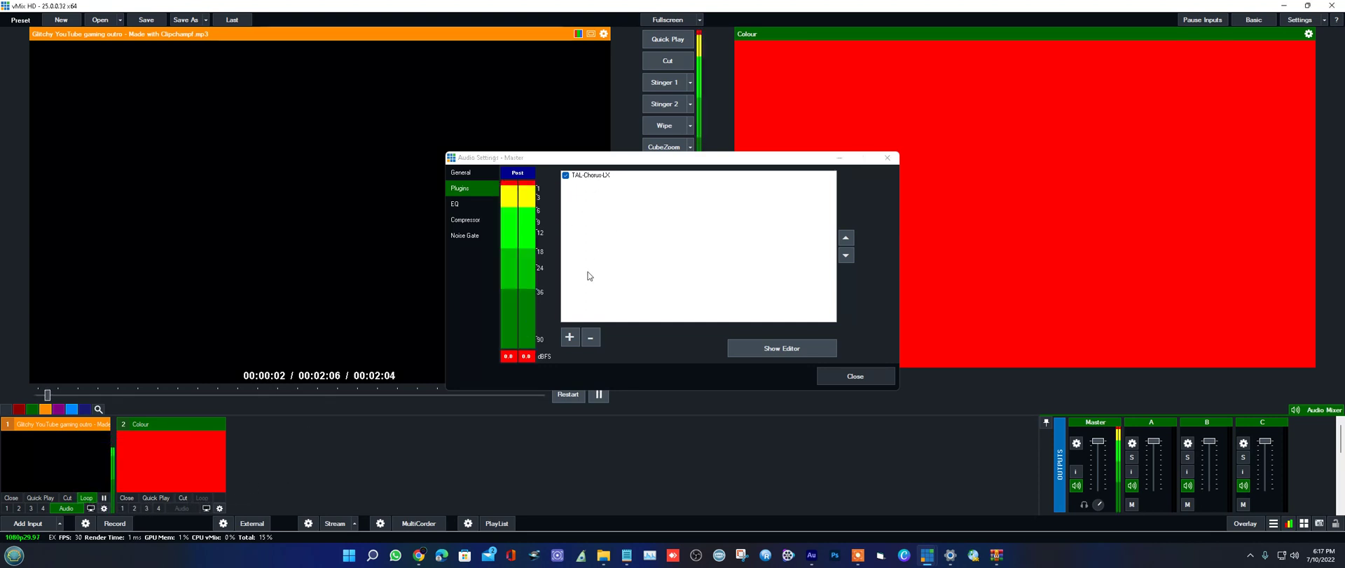
click(569, 337)
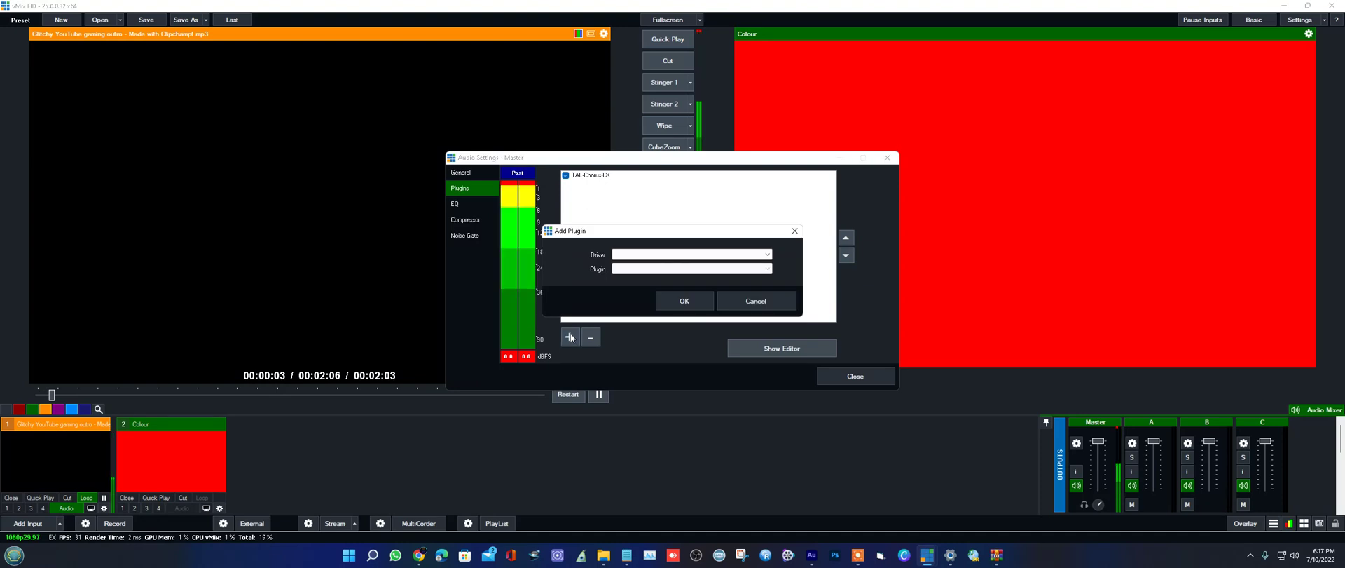
click(631, 253)
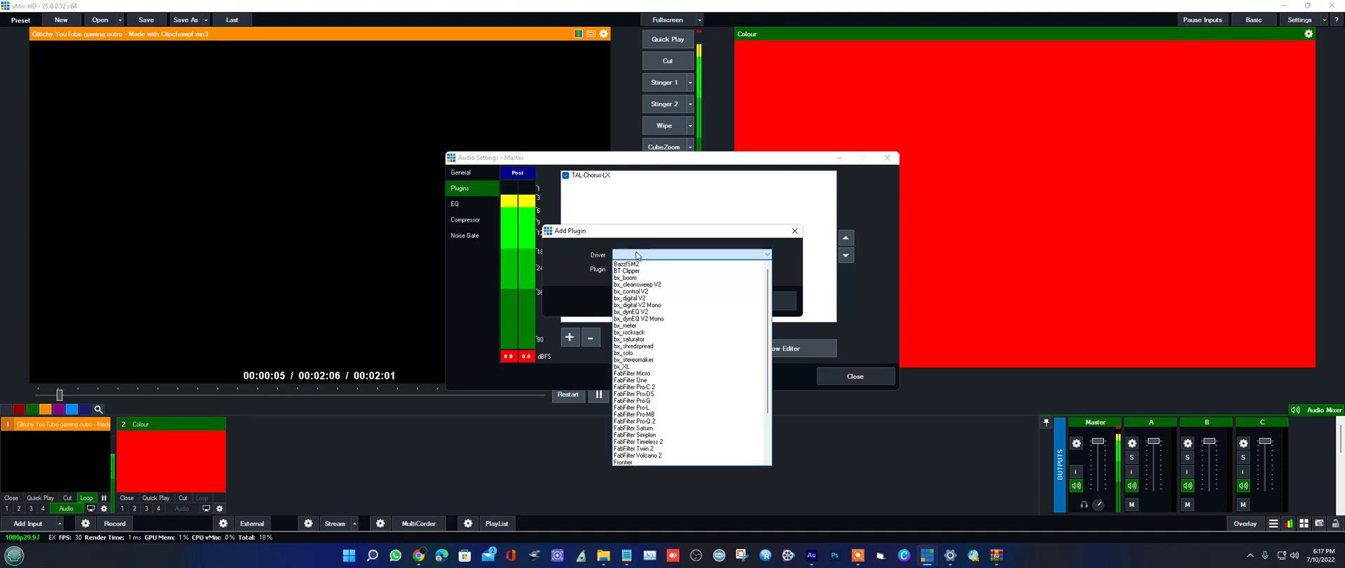
click(639, 352)
click(668, 302)
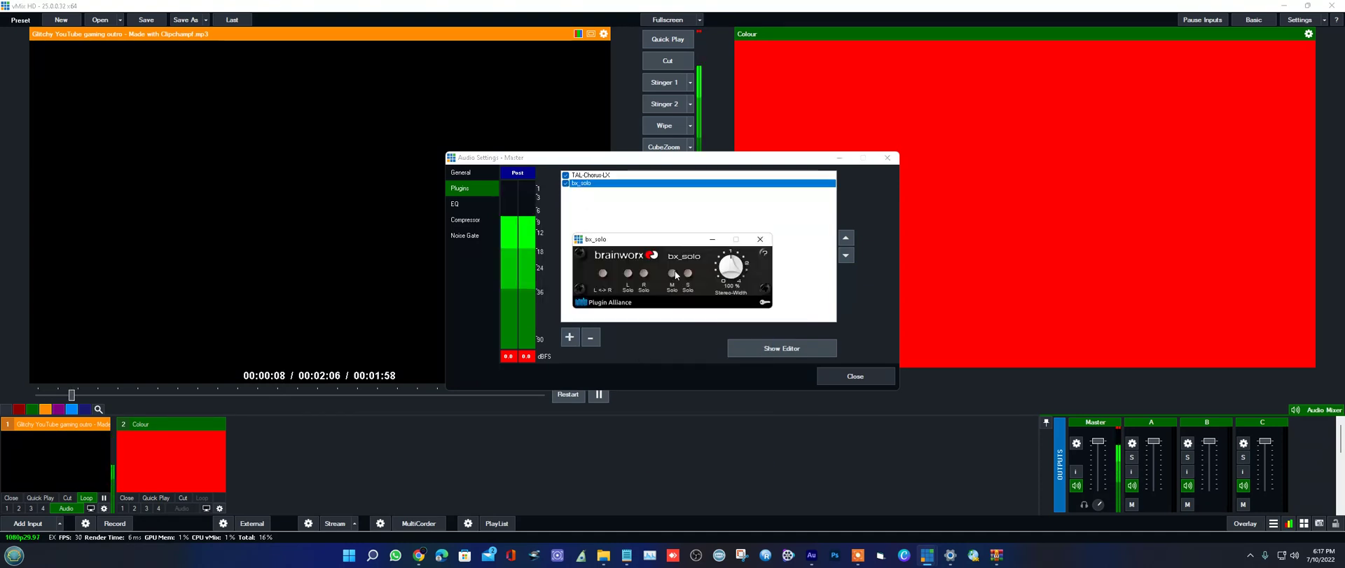
Switch the side-channel solo in bx_solo on and off, and swap the left and right channels.
drag(701, 244, 777, 162)
click(729, 169)
click(730, 168)
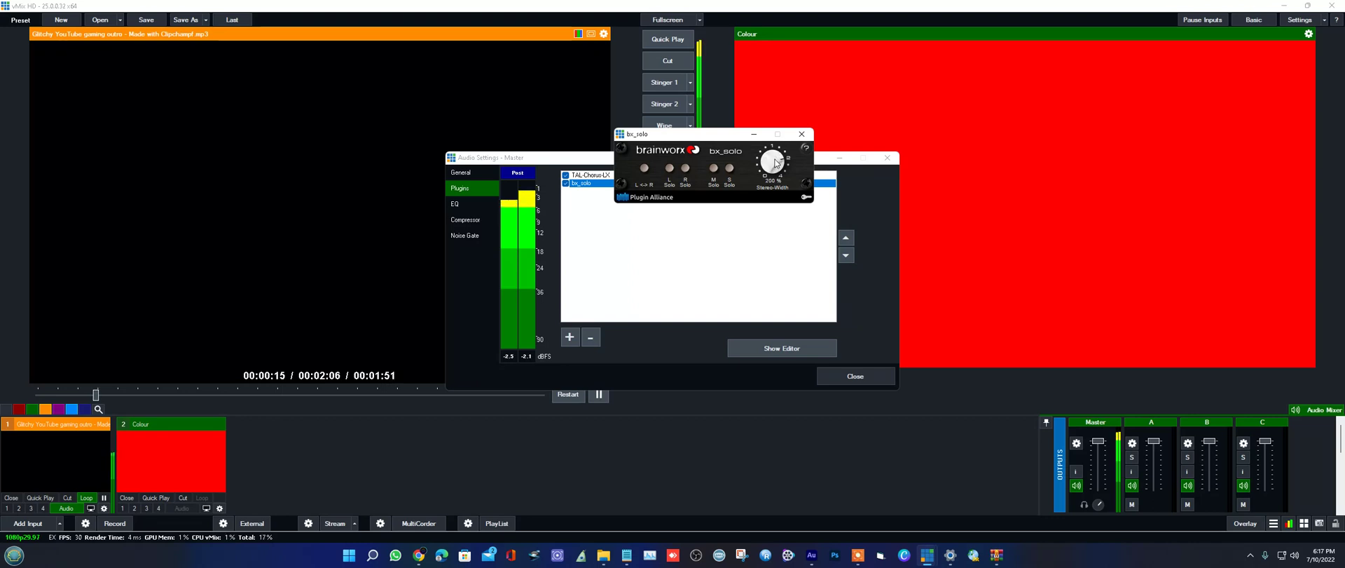
click(645, 169)
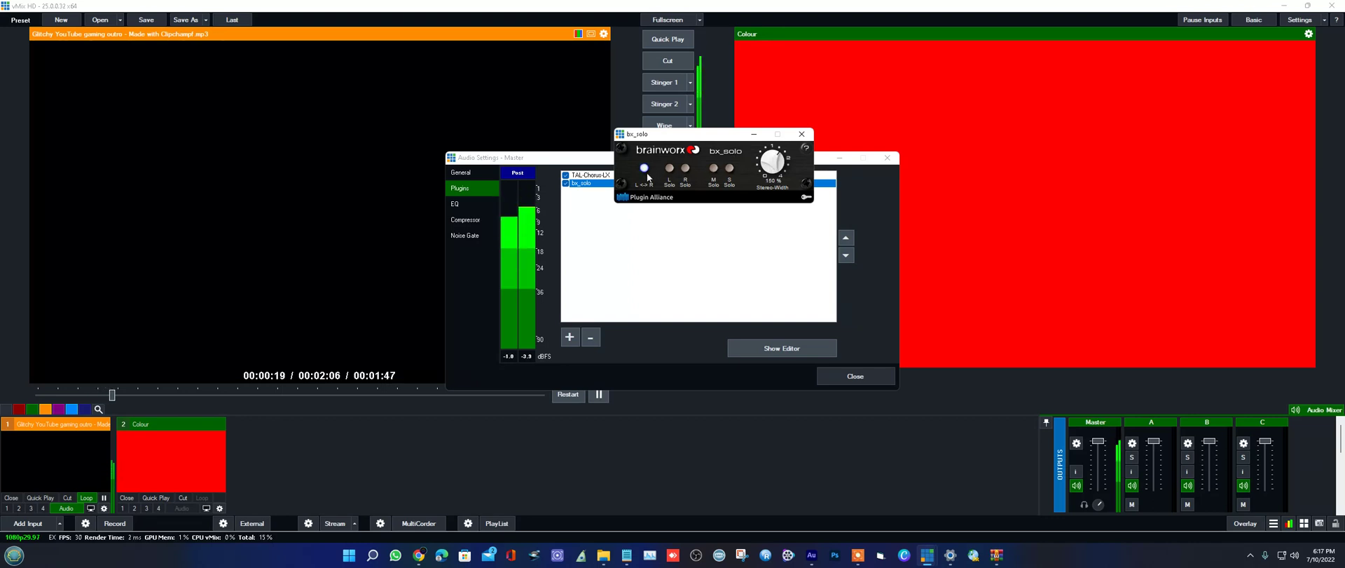
Compare the left, right and mid solos in bx_solo with channel swap on and off, ending with left solo and swapped channels.
click(684, 169)
click(670, 169)
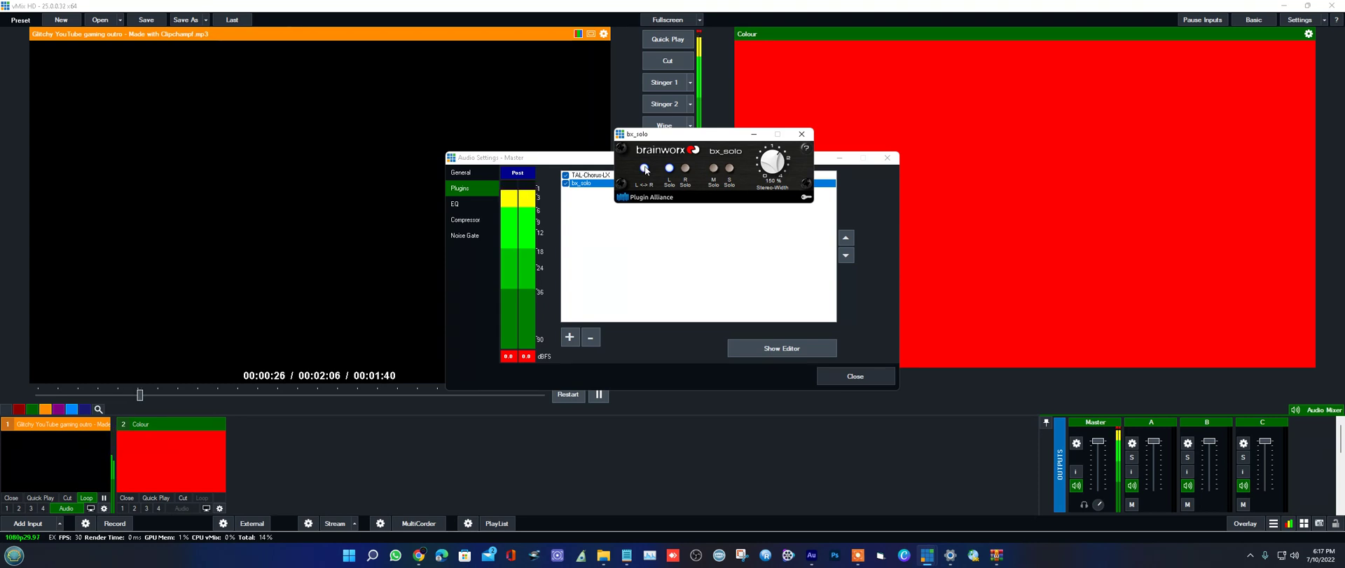
click(714, 169)
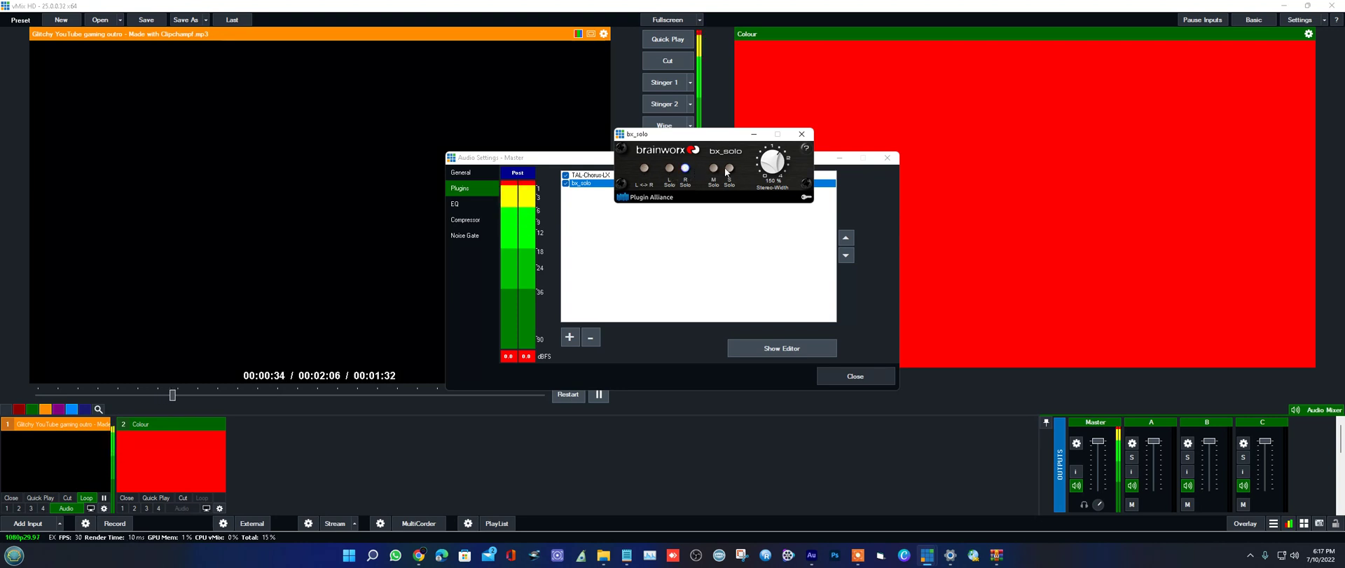
click(686, 168)
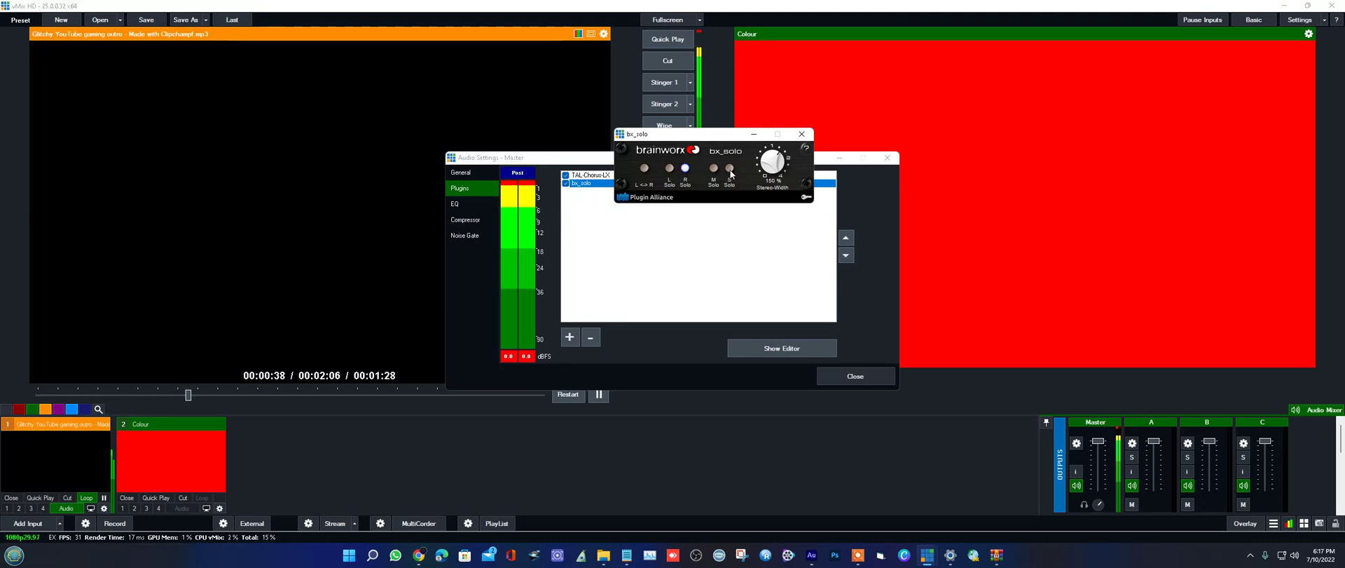
click(685, 169)
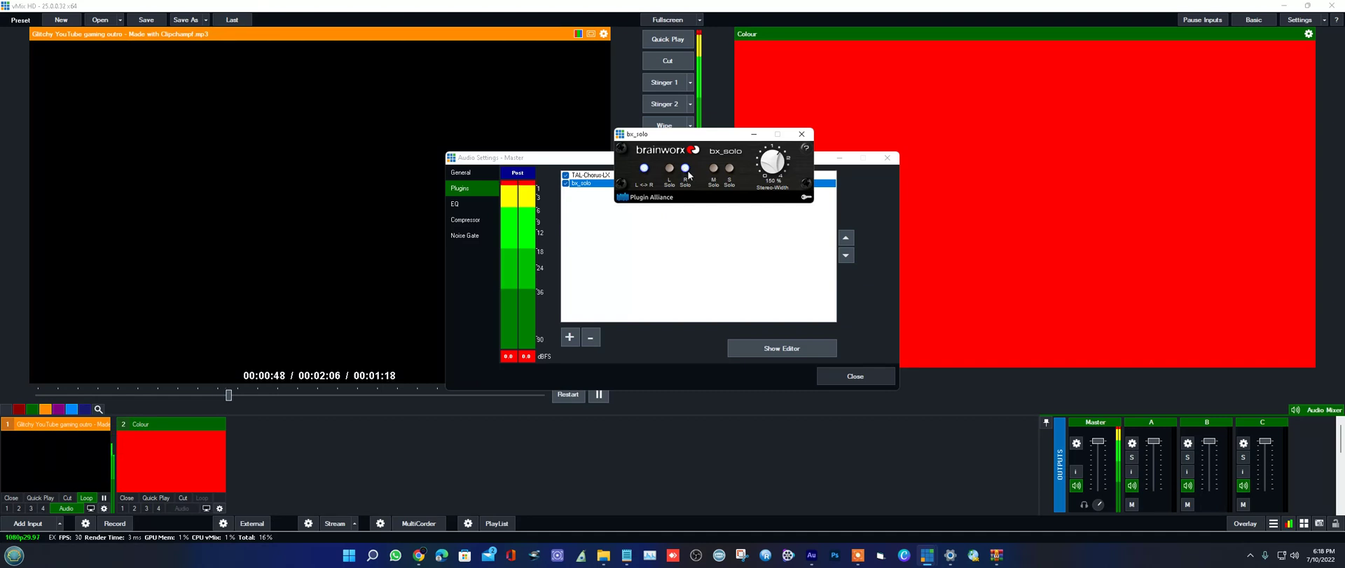
click(714, 169)
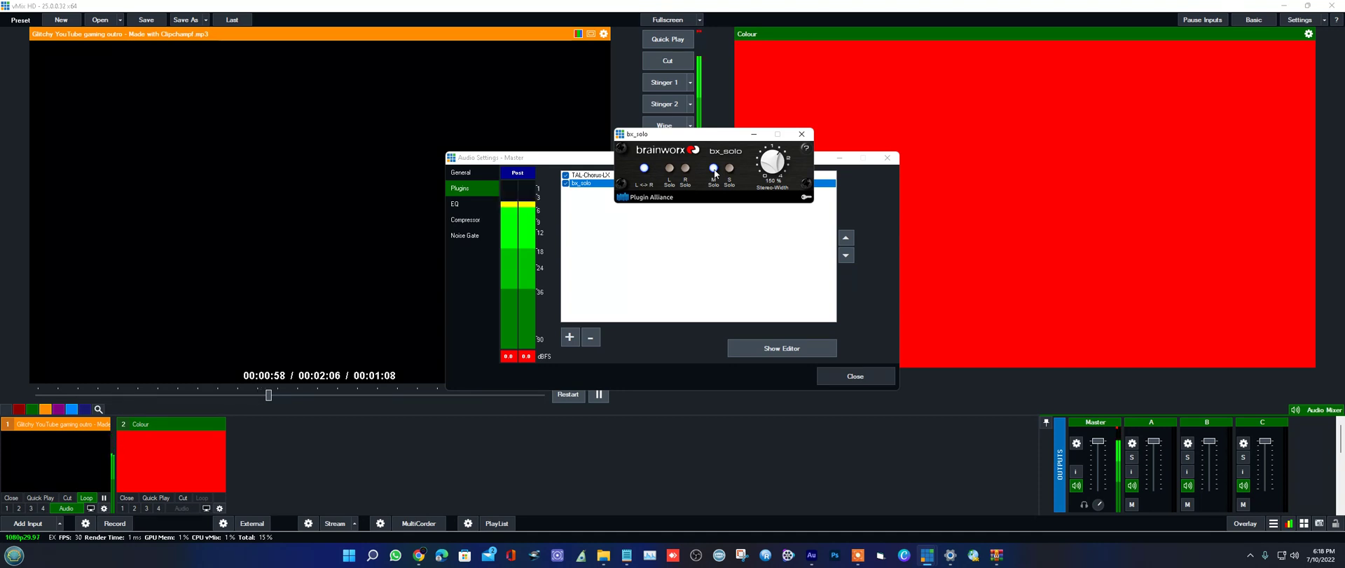
click(724, 175)
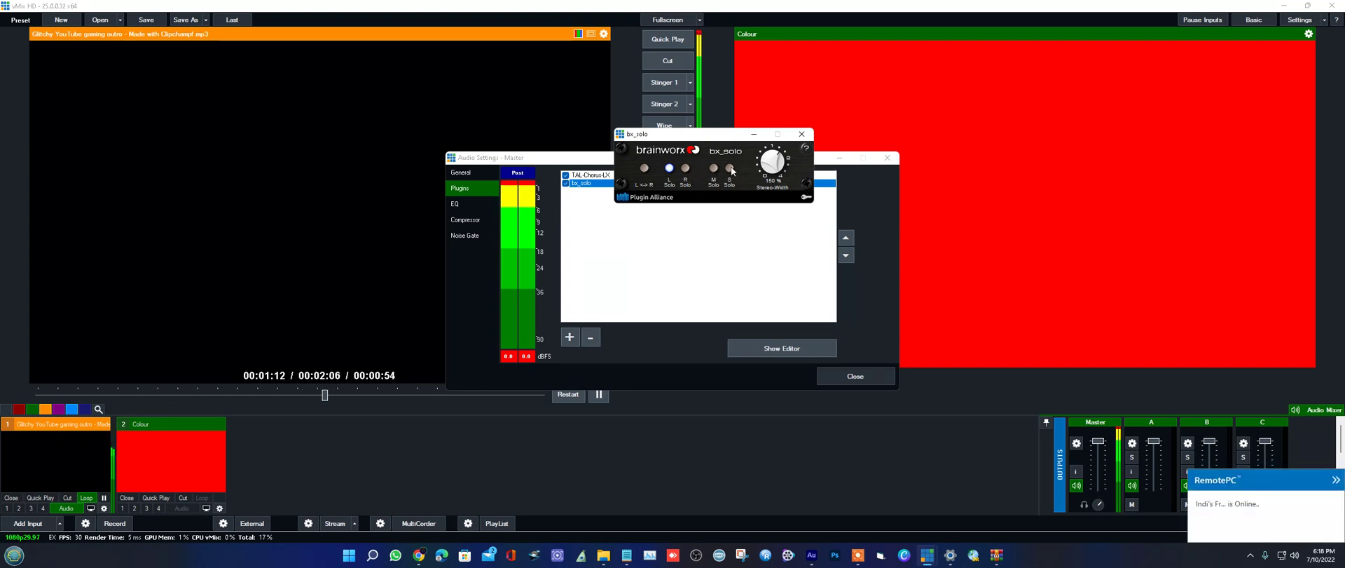
click(644, 168)
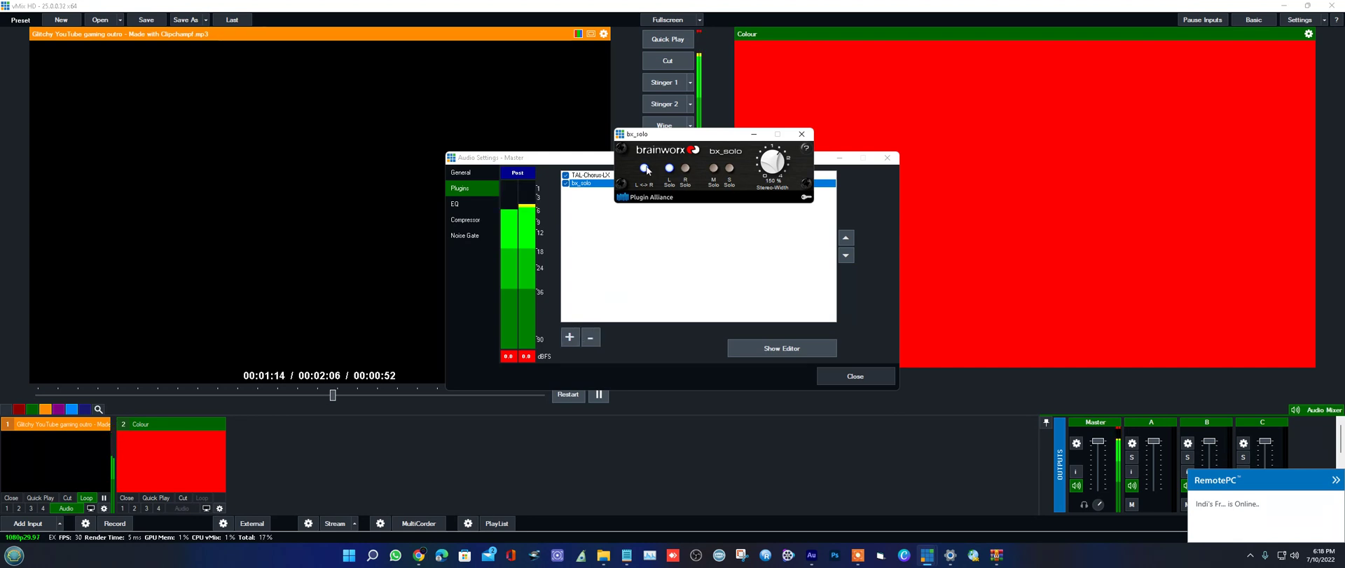
Add the bx_boom plugin to the Master output.
click(570, 337)
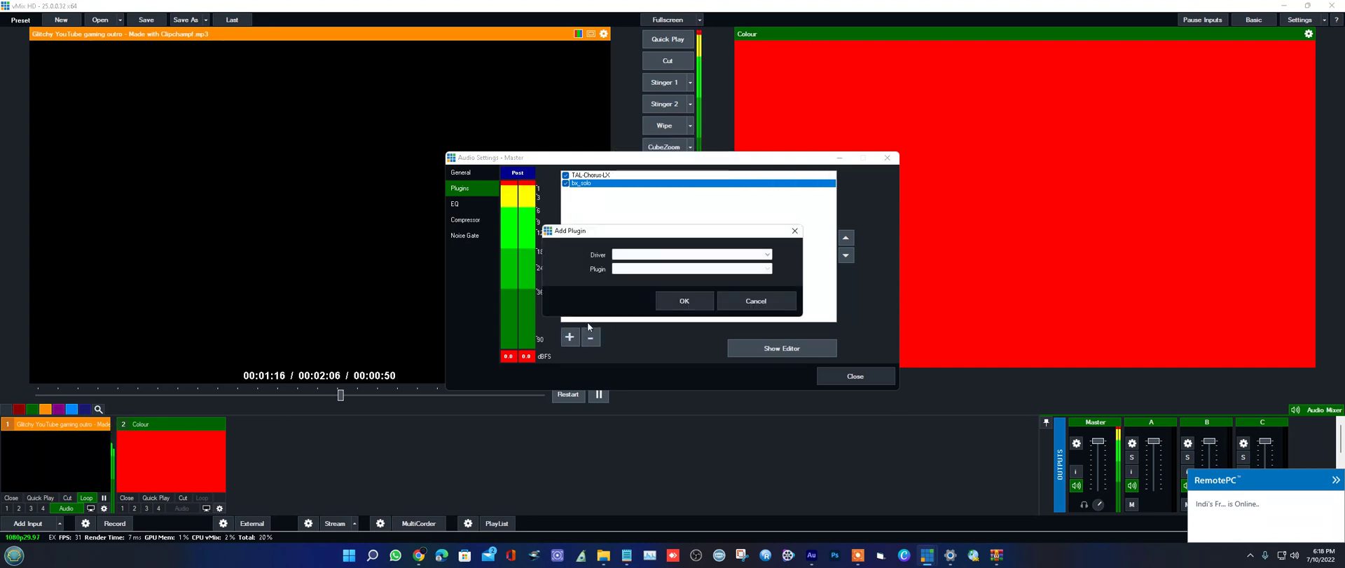
click(666, 255)
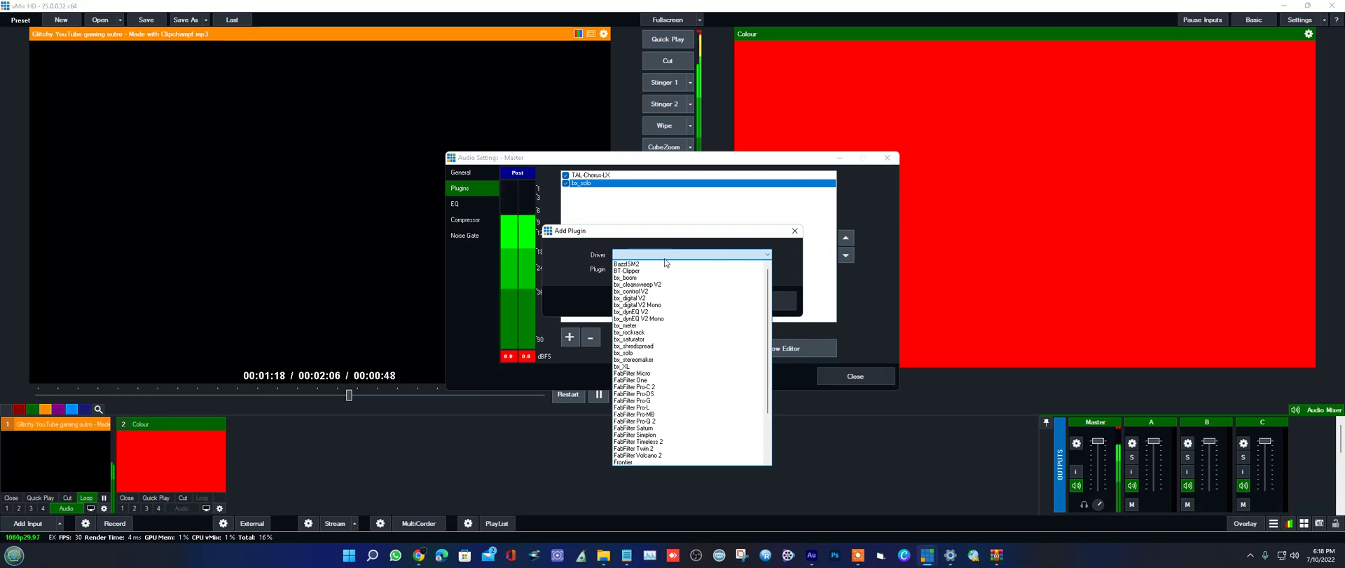
click(626, 277)
click(684, 299)
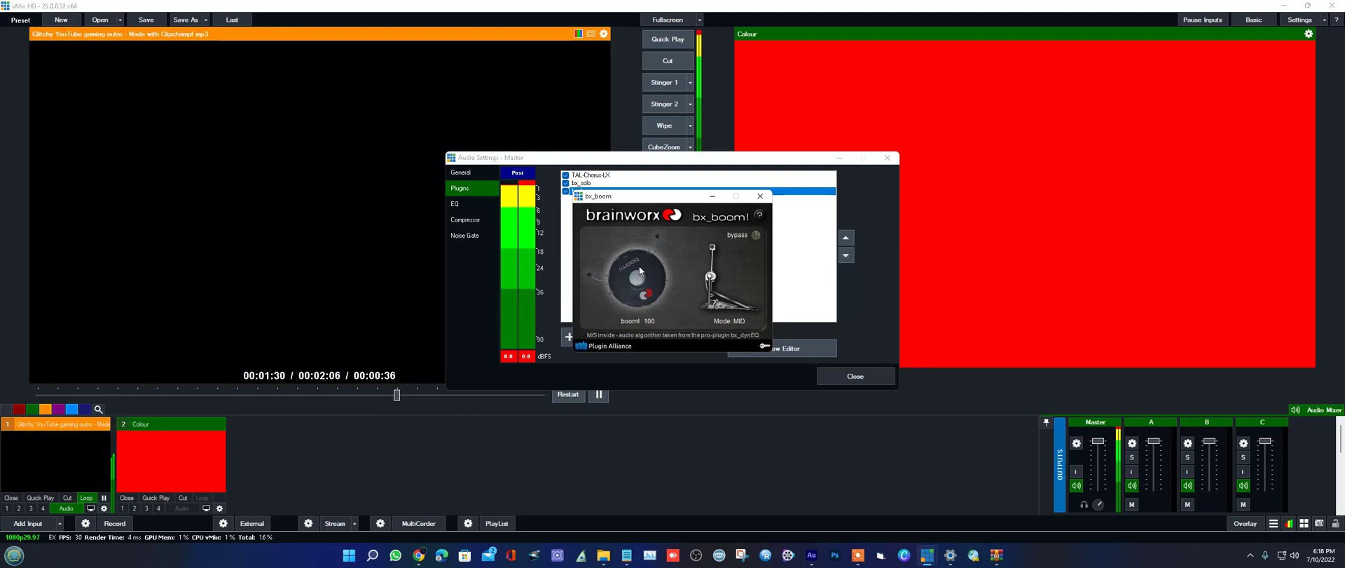
Sweep the boom! amount in bx_boom between -100 and 100, ending at 100.
drag(639, 269, 627, 297)
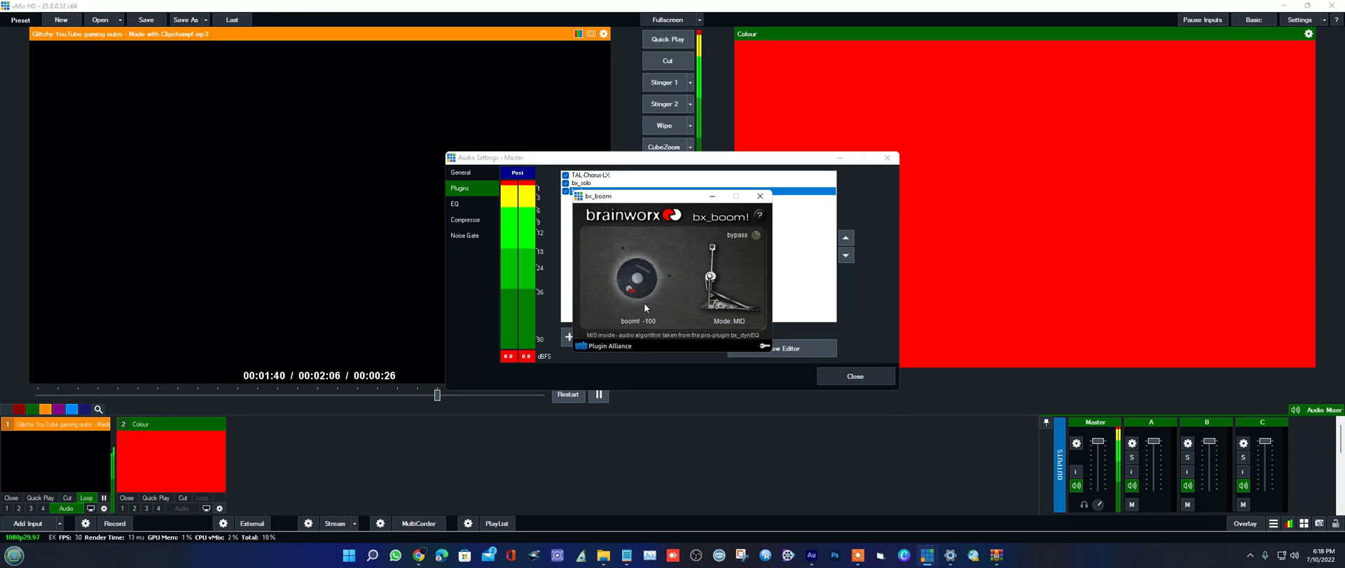
mouse_move(645, 303)
mouse_down()
mouse_move(628, 254)
mouse_move(660, 233)
mouse_move(691, 272)
mouse_move(660, 314)
mouse_move(633, 314)
mouse_up()
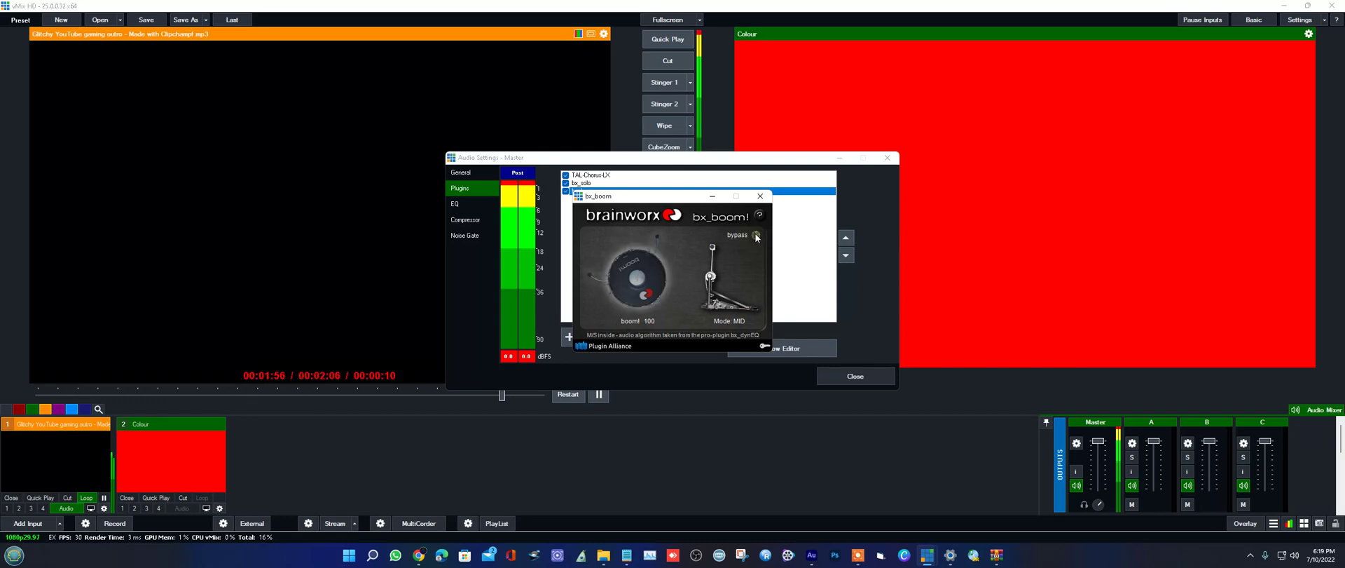
drag(626, 268, 650, 290)
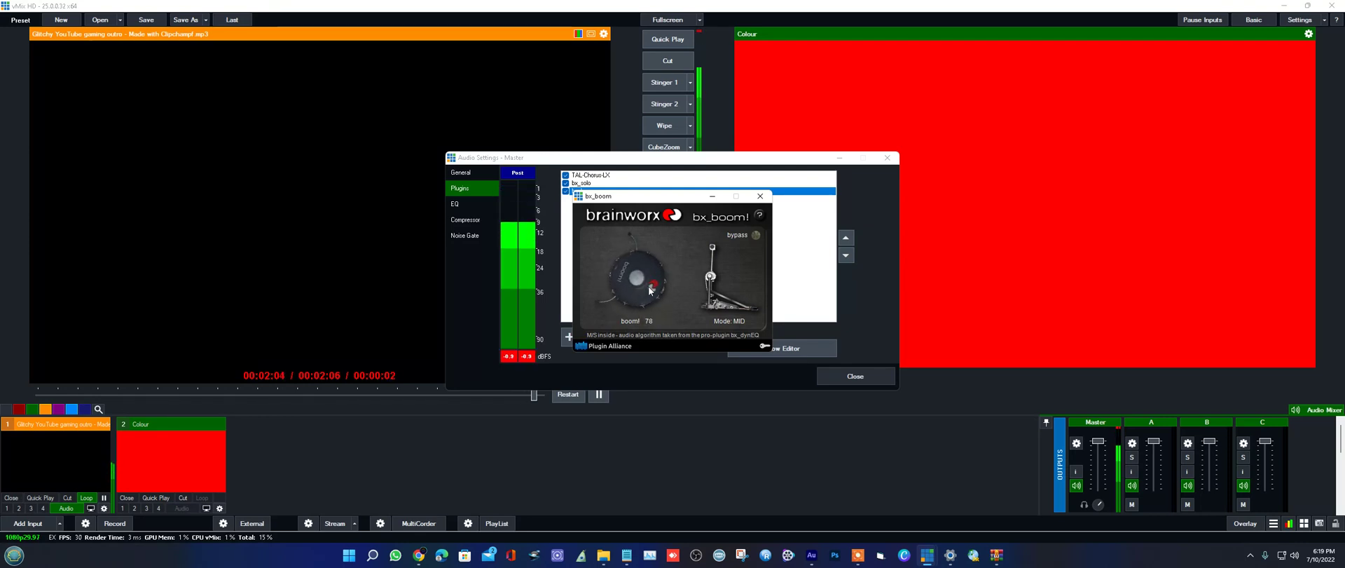
drag(650, 290, 761, 255)
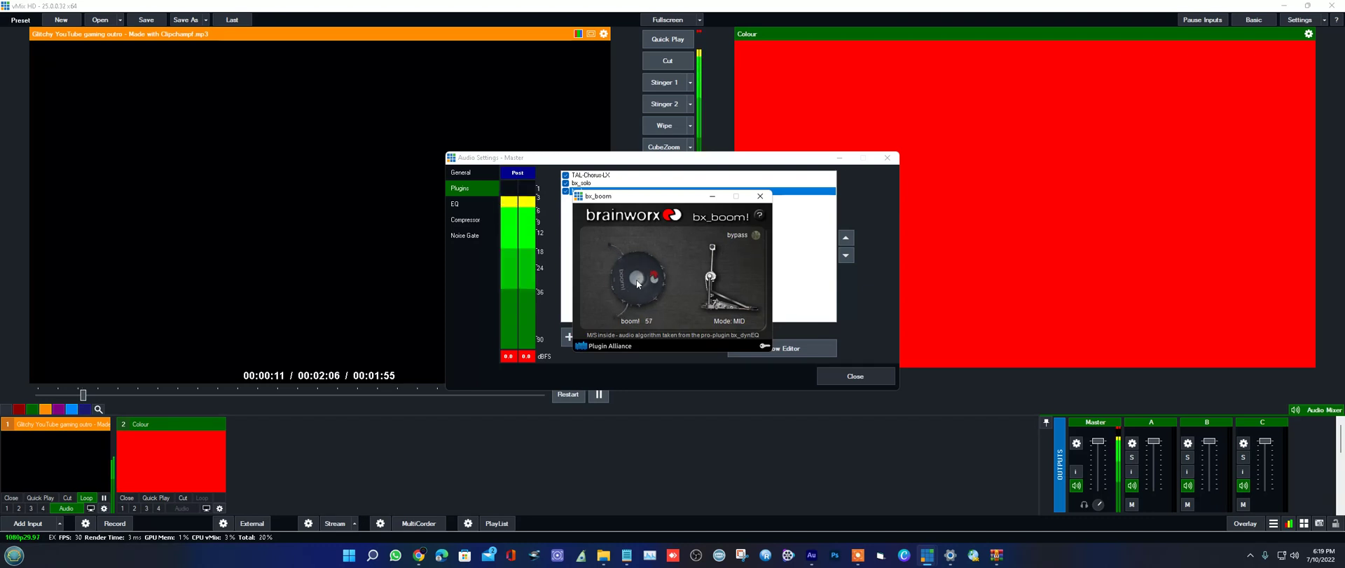
drag(637, 279, 653, 297)
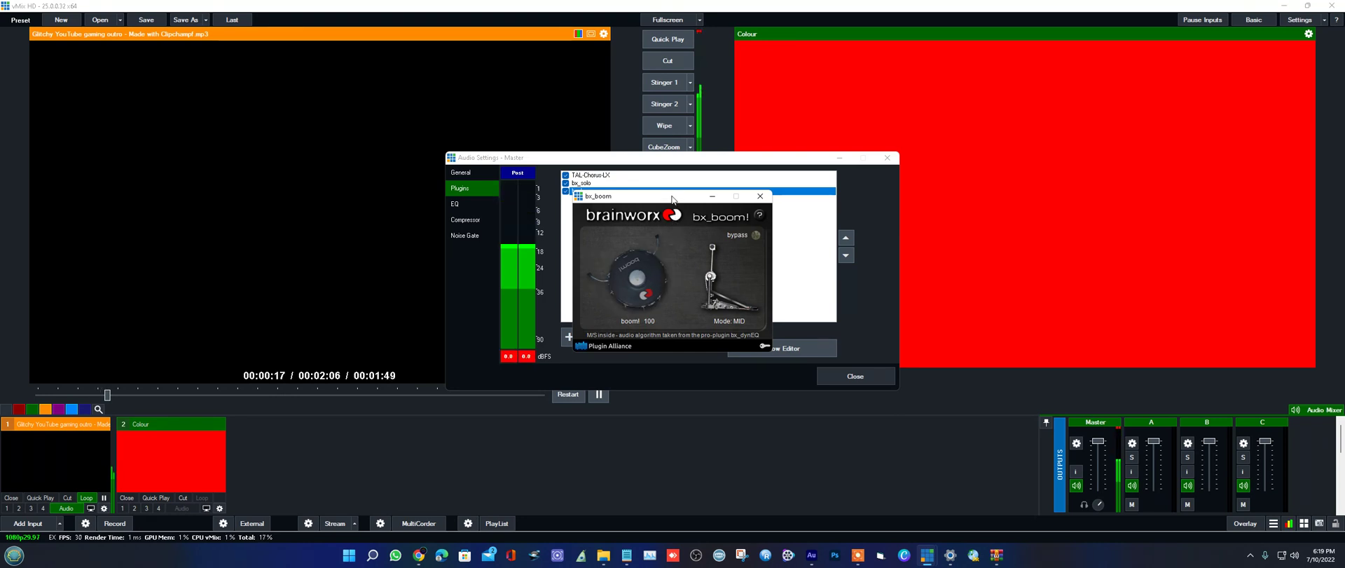
Move the bx_boom editor clear of the Audio Settings window and set its boom! amount to 23.
drag(672, 199, 1103, 138)
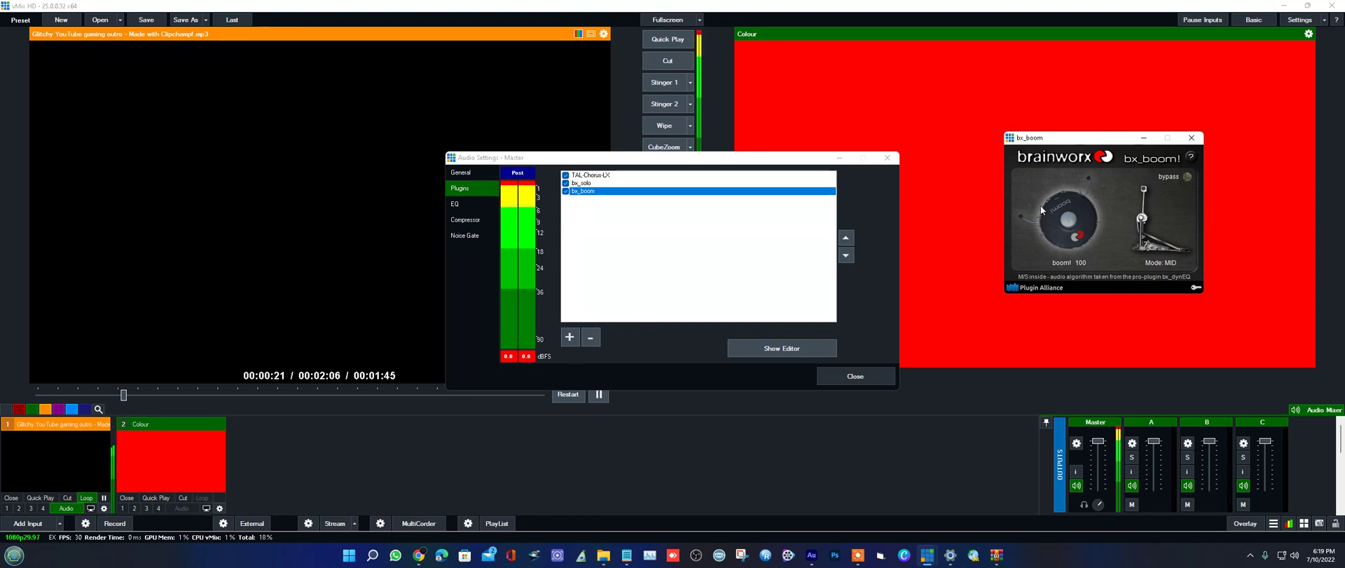
drag(1073, 200, 1063, 234)
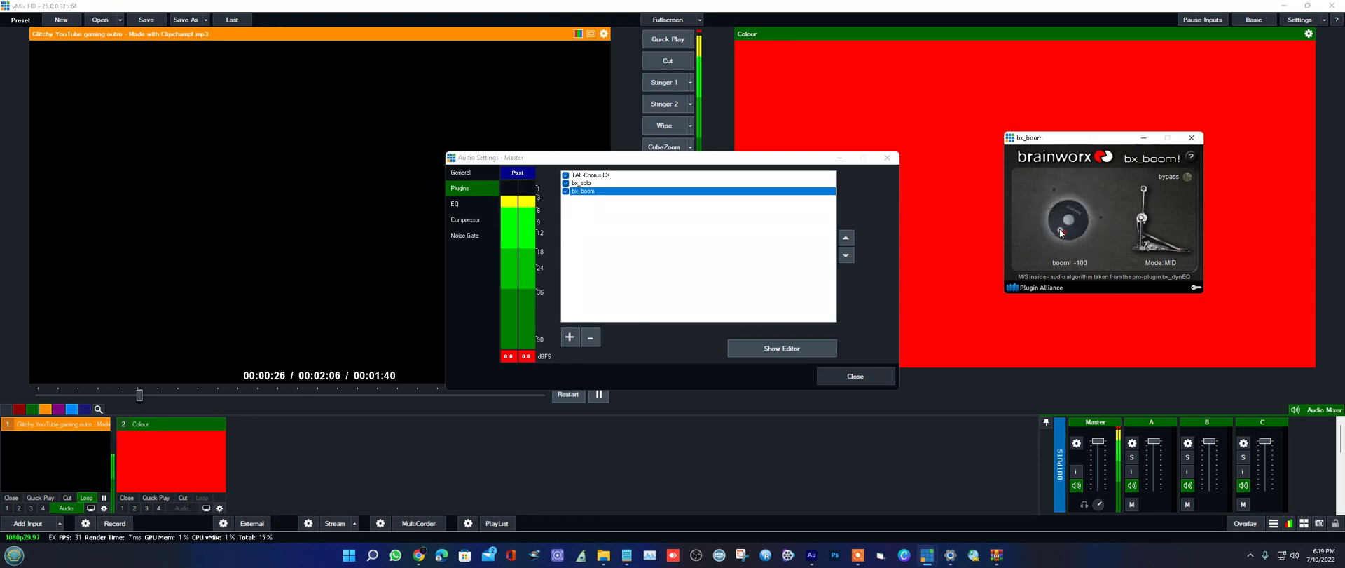
drag(1061, 211, 1075, 243)
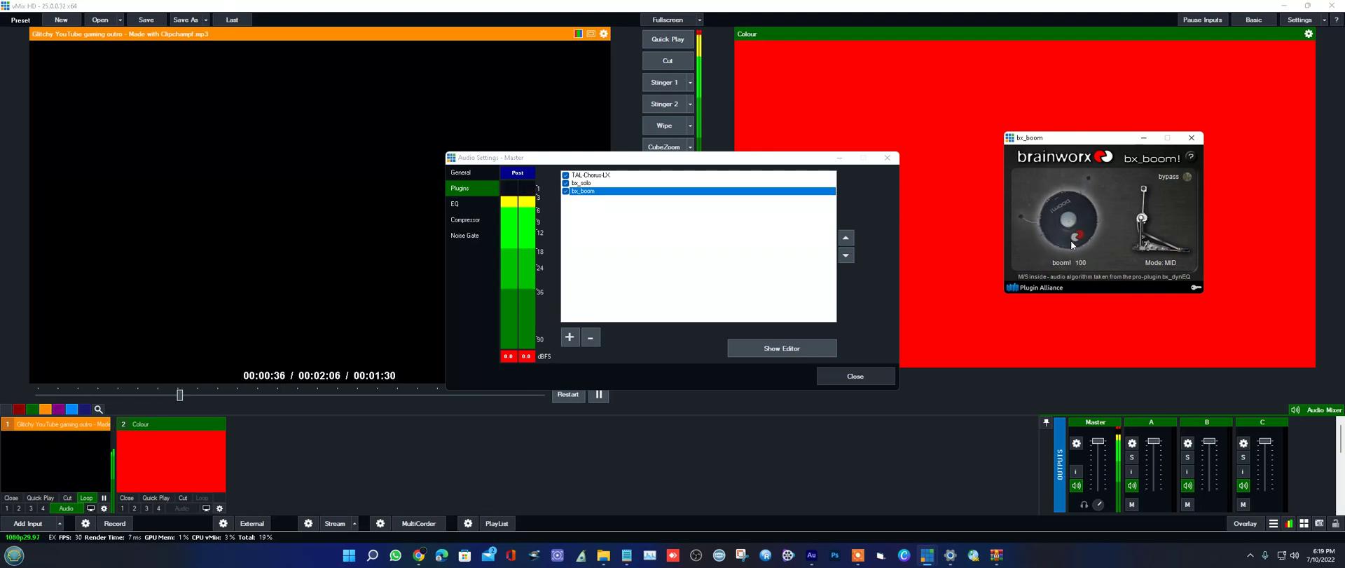
drag(1081, 243, 1078, 205)
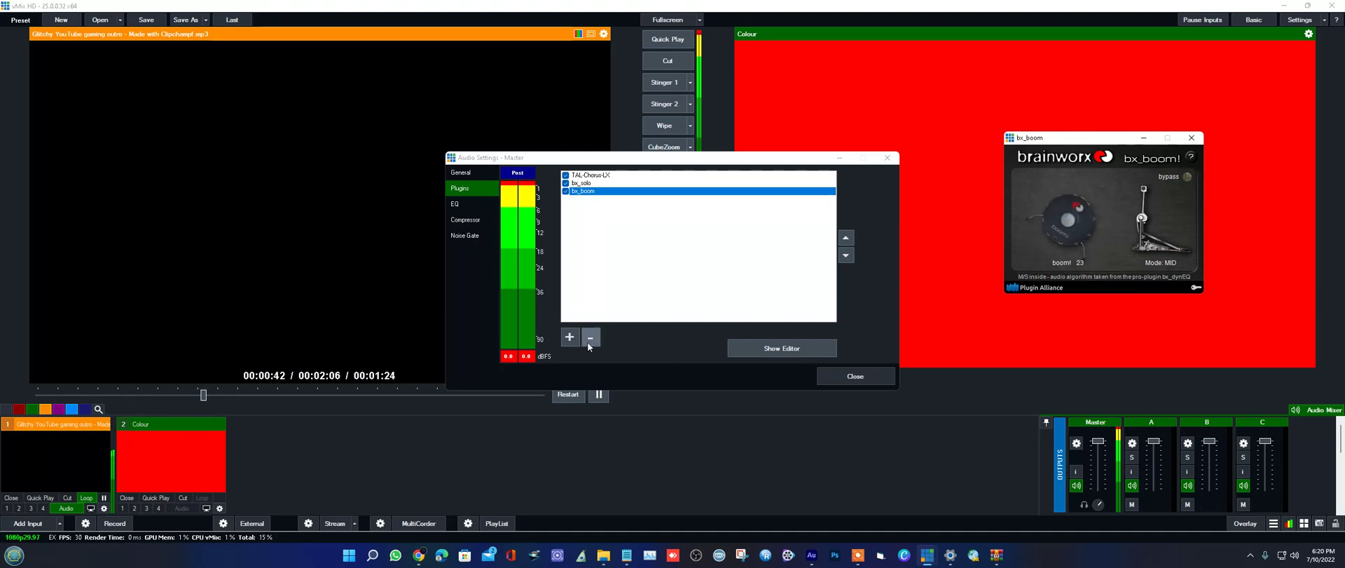
Add the bx_dynEQ V2 plugin to the Master output.
click(570, 338)
click(669, 254)
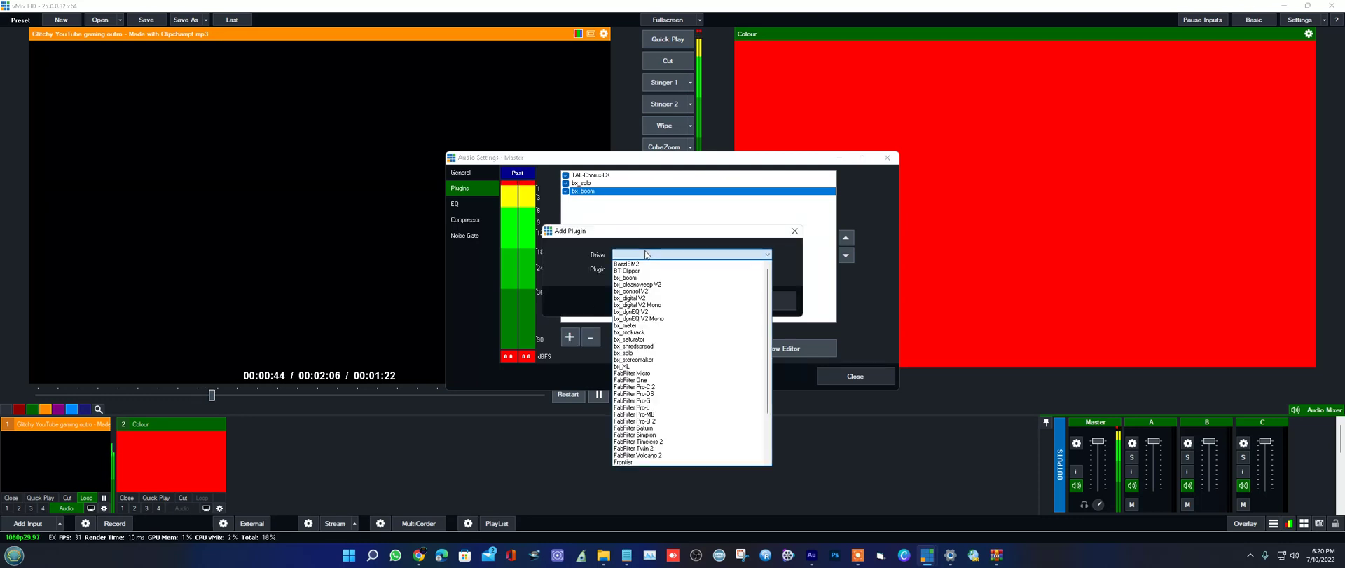
click(651, 312)
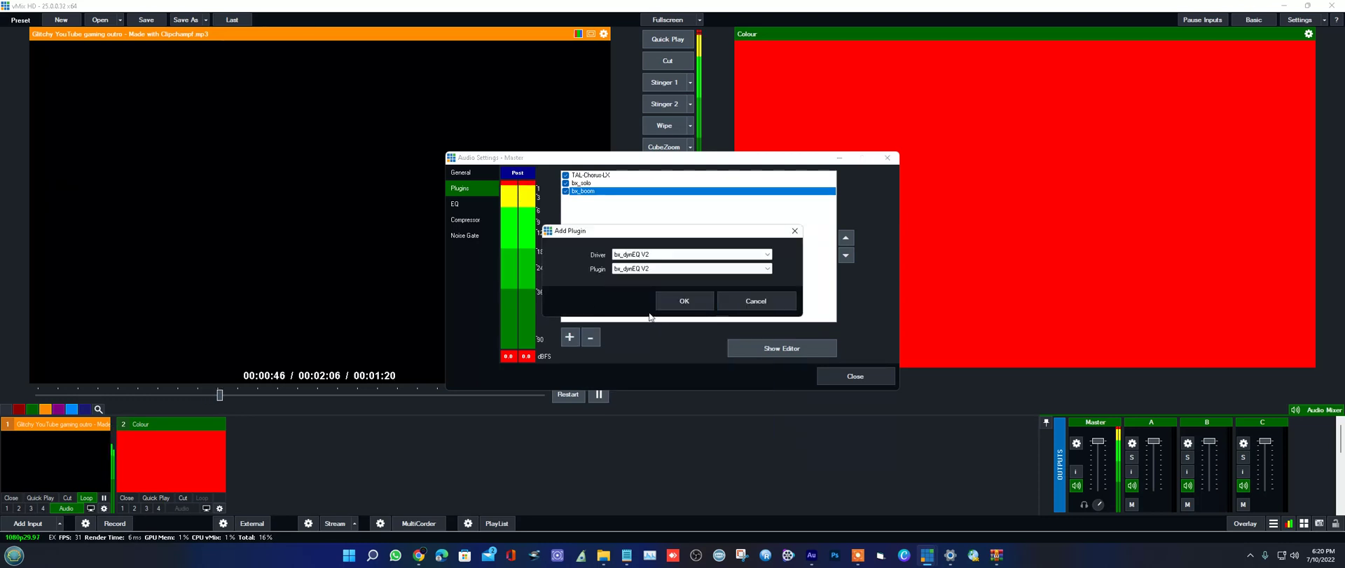
click(685, 301)
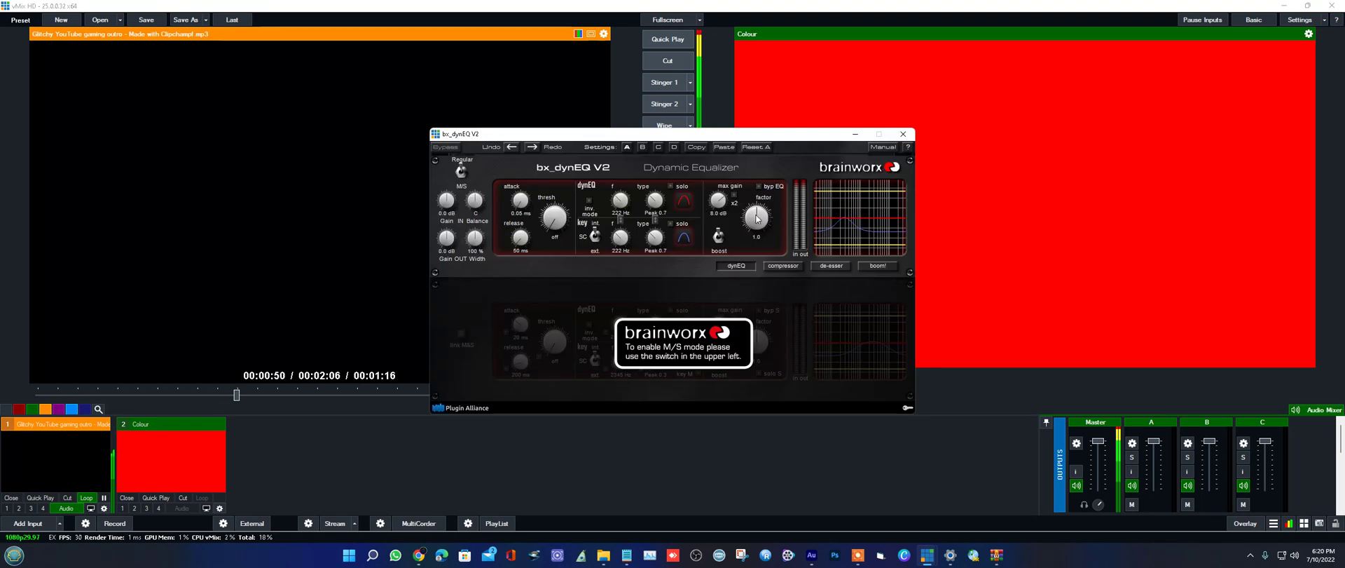
Set the dynamic equalizer in bx_dynEQ V2 to cut and switch its inverse mode on and off.
click(718, 236)
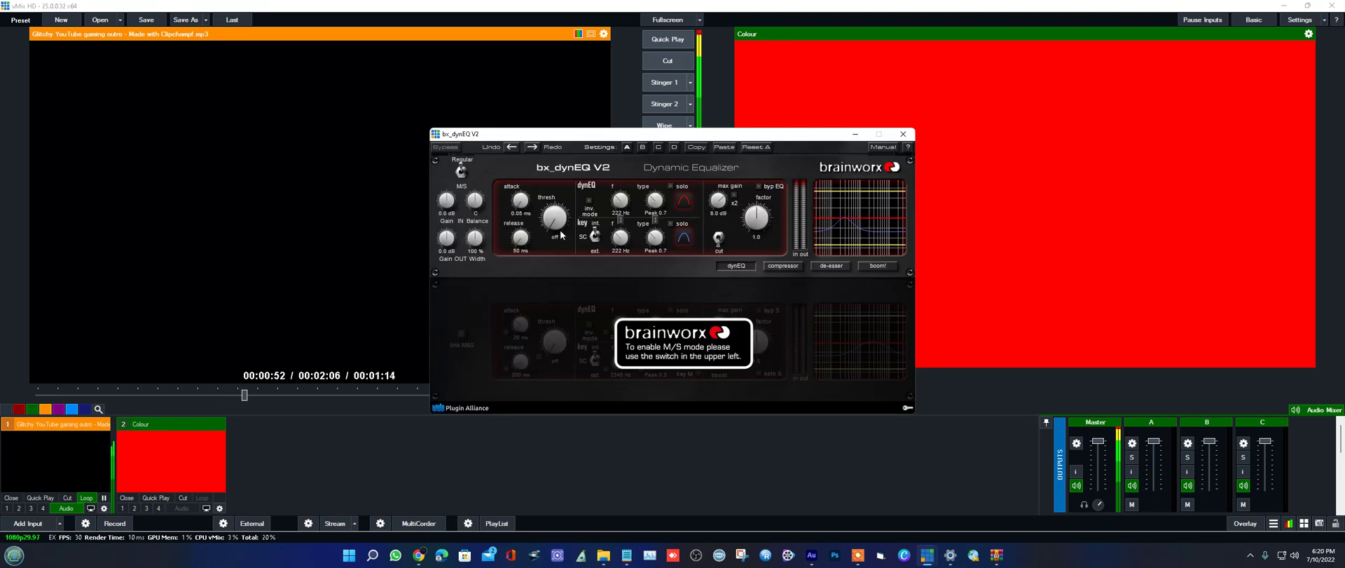
click(588, 202)
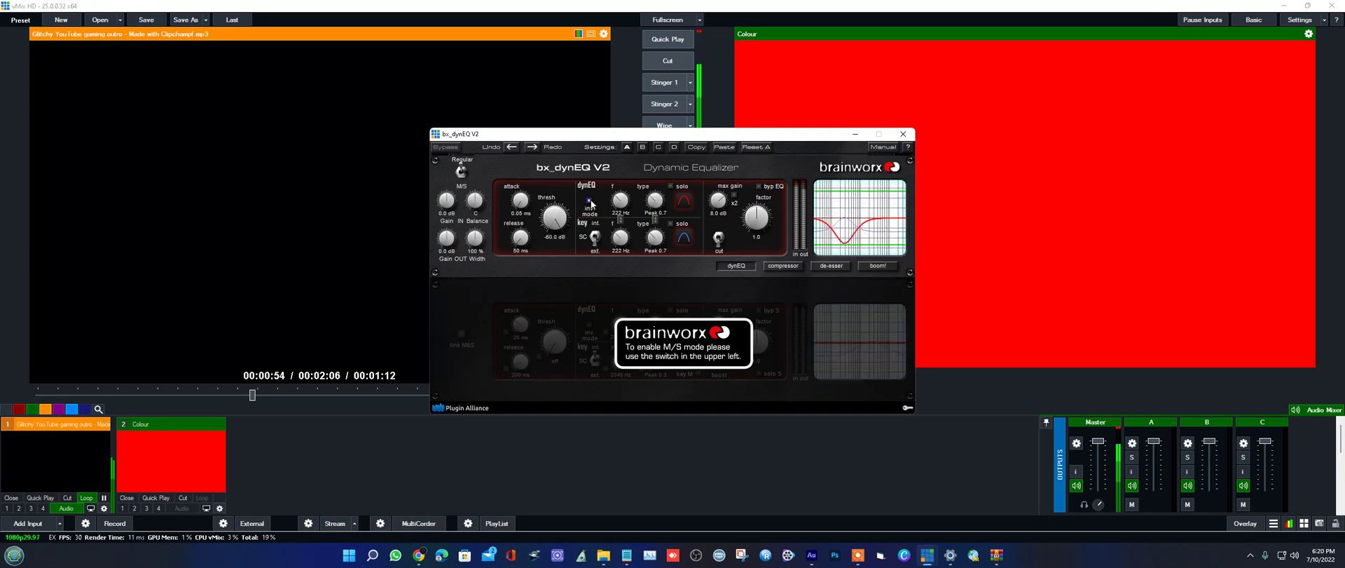
click(589, 202)
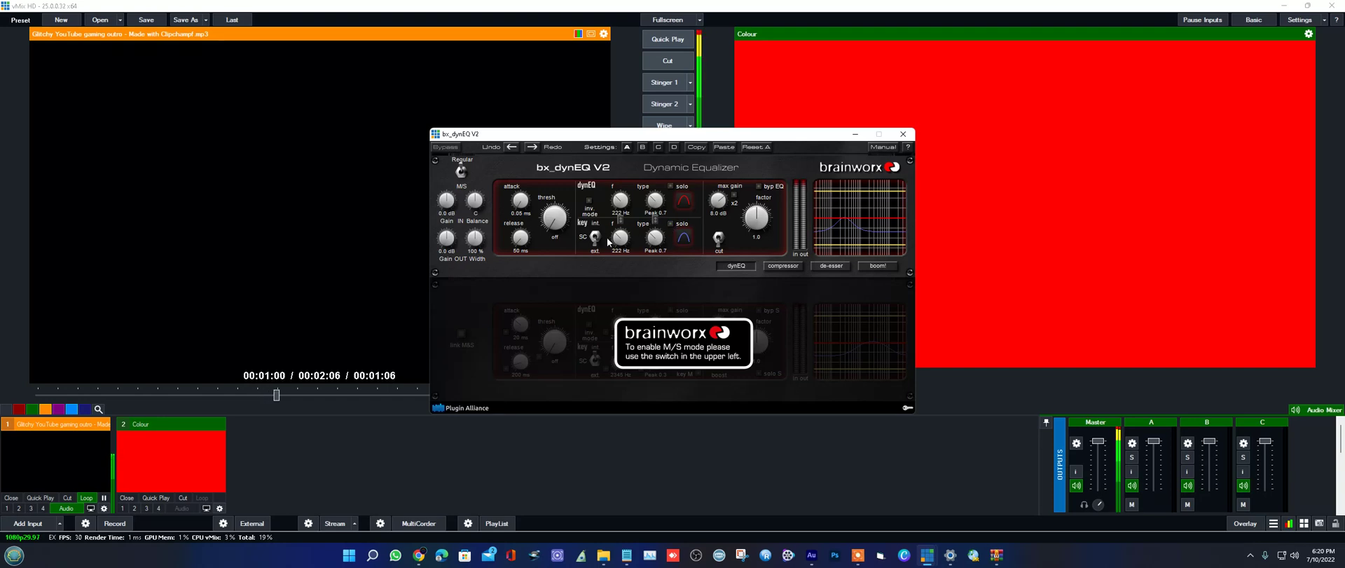
Enable M/S mode with both sections linked at a -32.3 dB threshold, and test the M section's inverse mode.
click(461, 173)
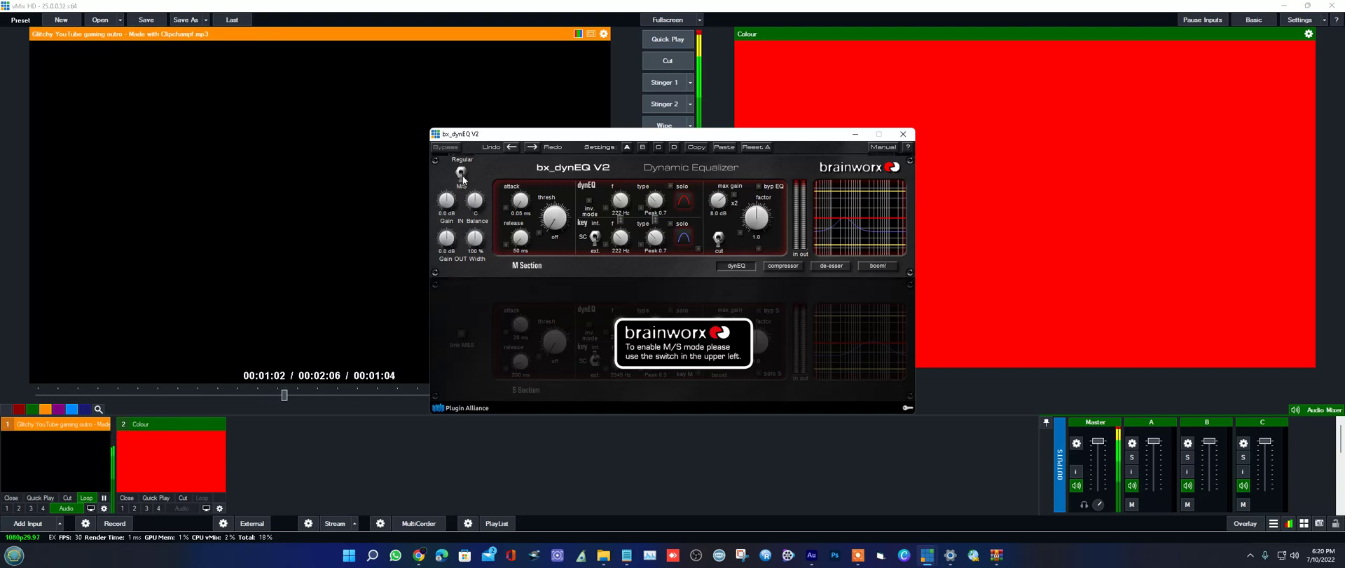
click(461, 173)
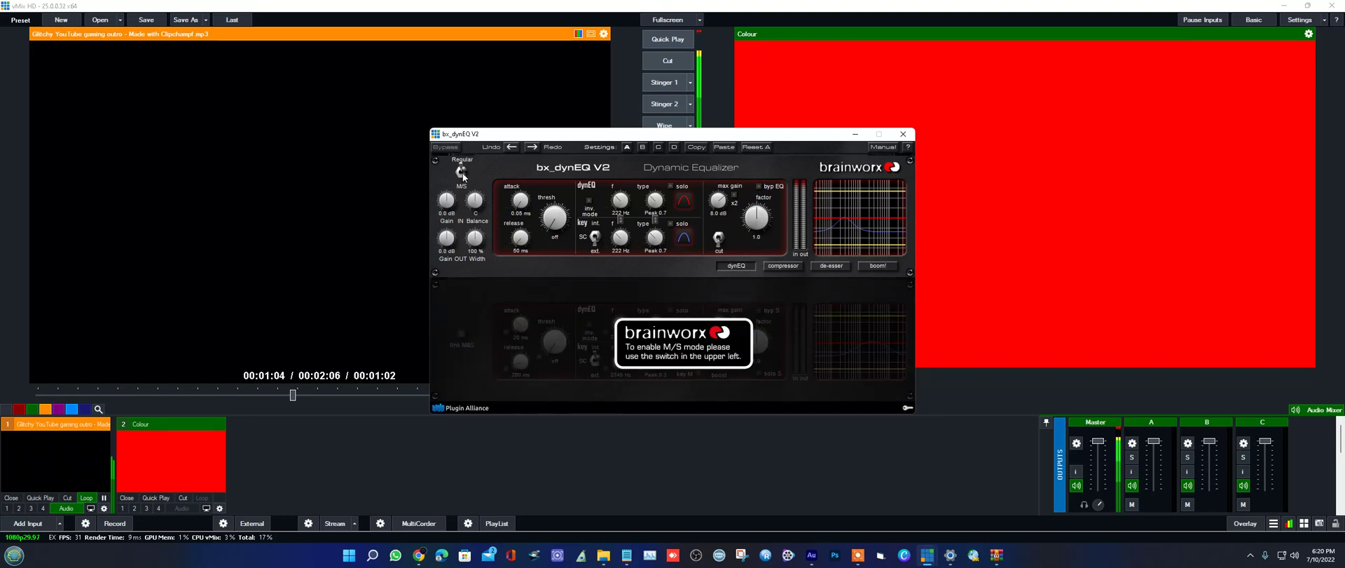
click(463, 172)
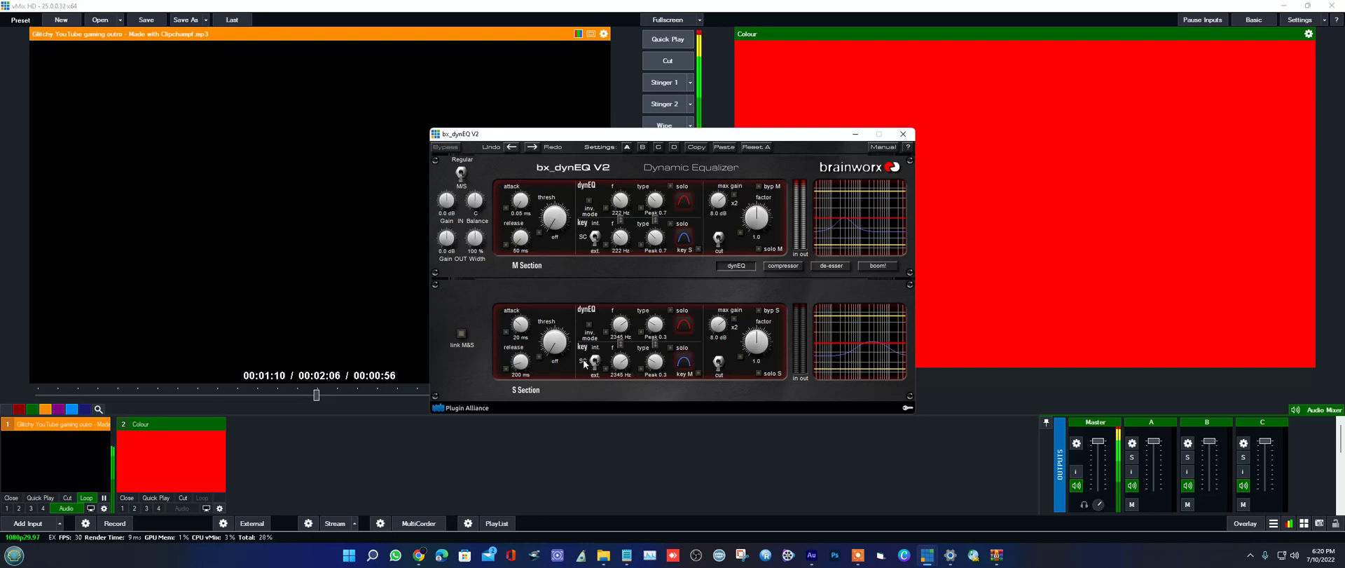
drag(548, 356, 559, 336)
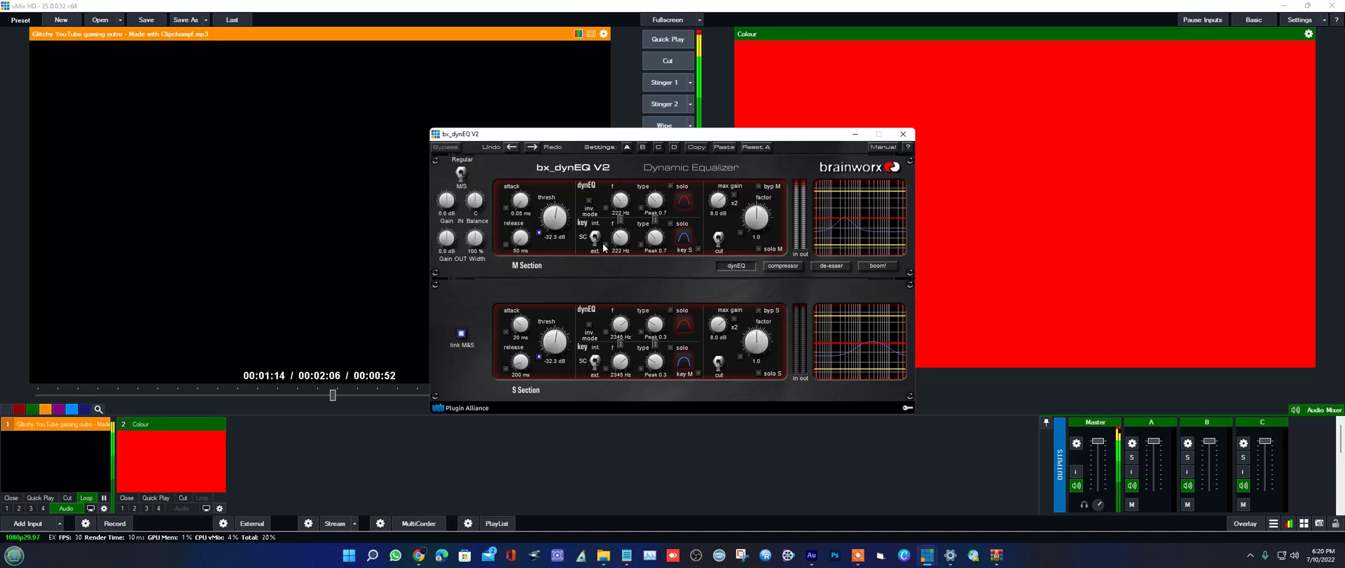
click(588, 201)
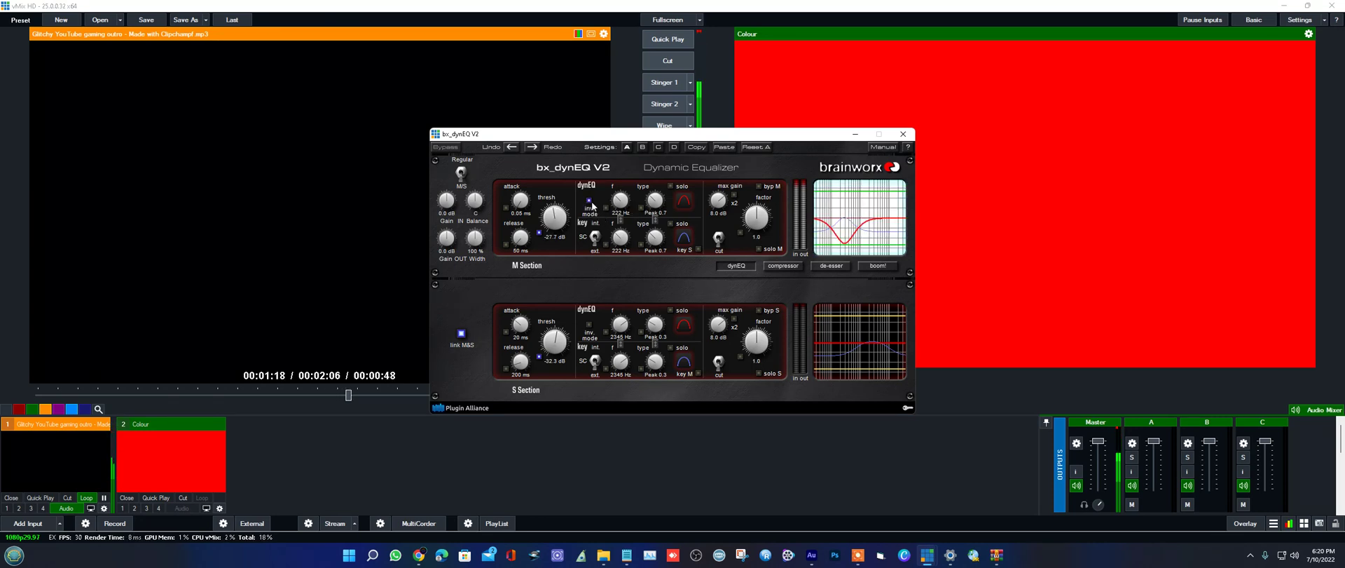
click(590, 202)
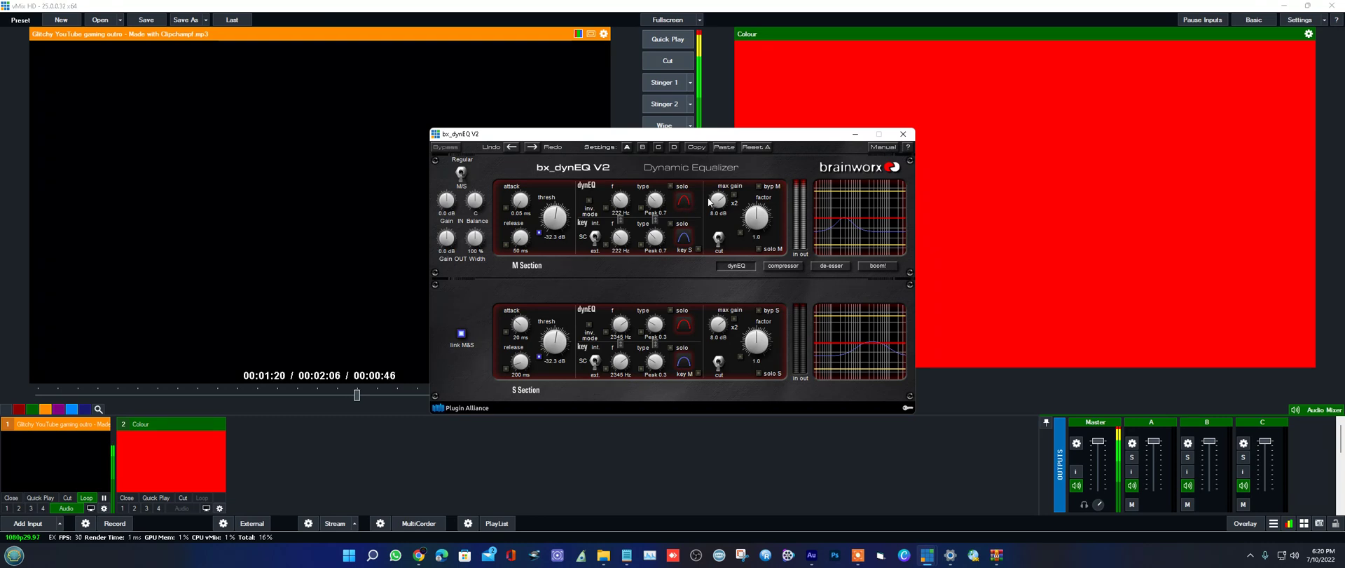
Bypass the M section with its max gain doubled, and switch both sections to boost, moving the bx_dynEQ V2 editor off the plugin list.
click(759, 186)
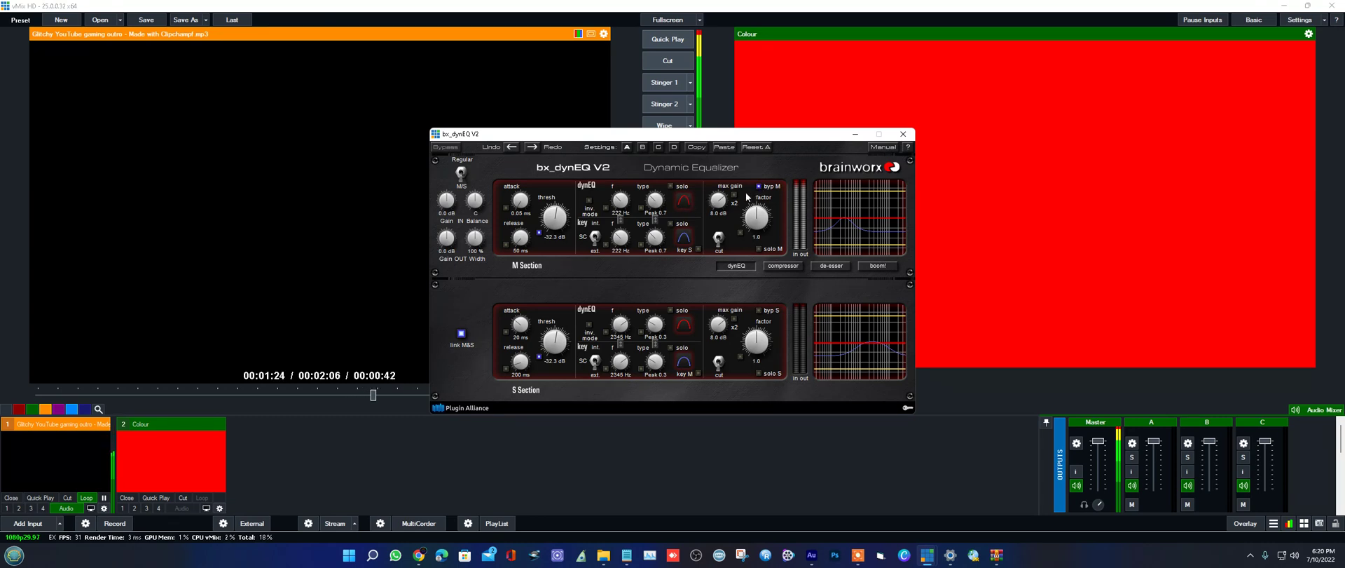
click(734, 197)
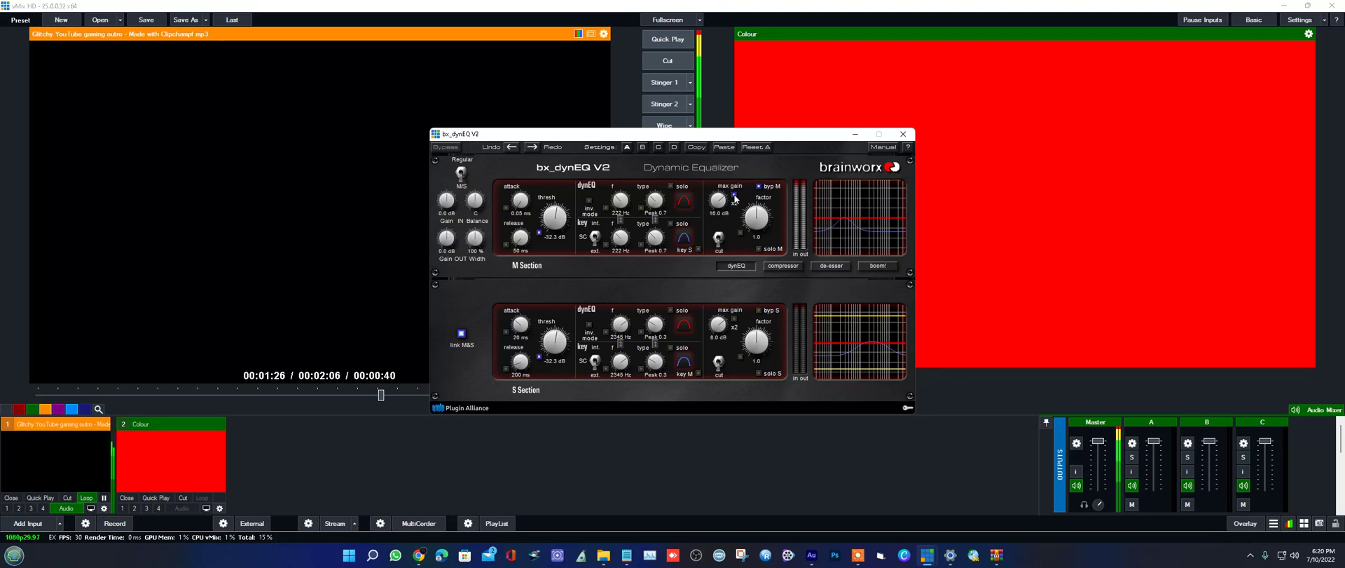
click(722, 239)
click(719, 363)
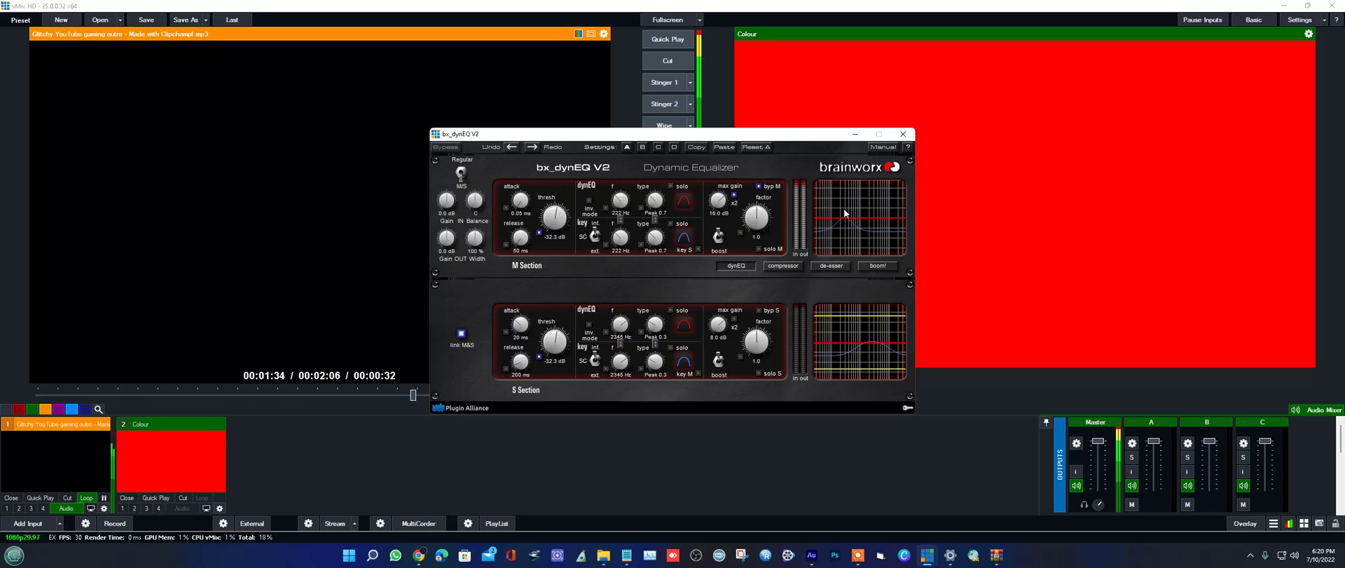
drag(613, 137, 907, 130)
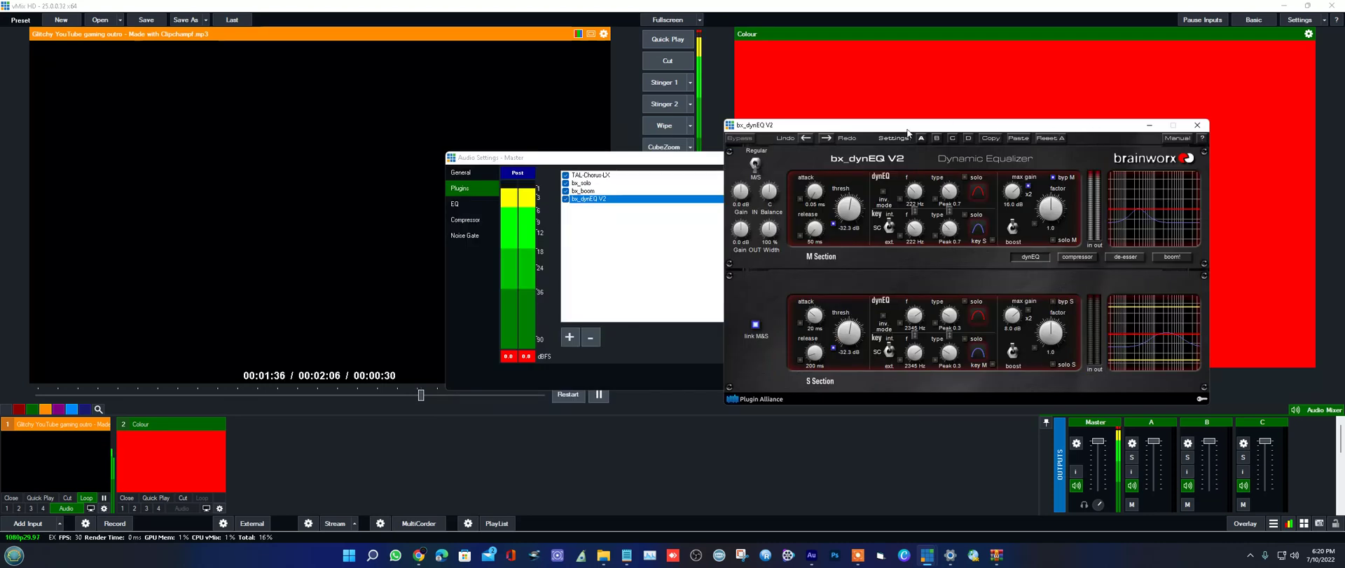
click(569, 337)
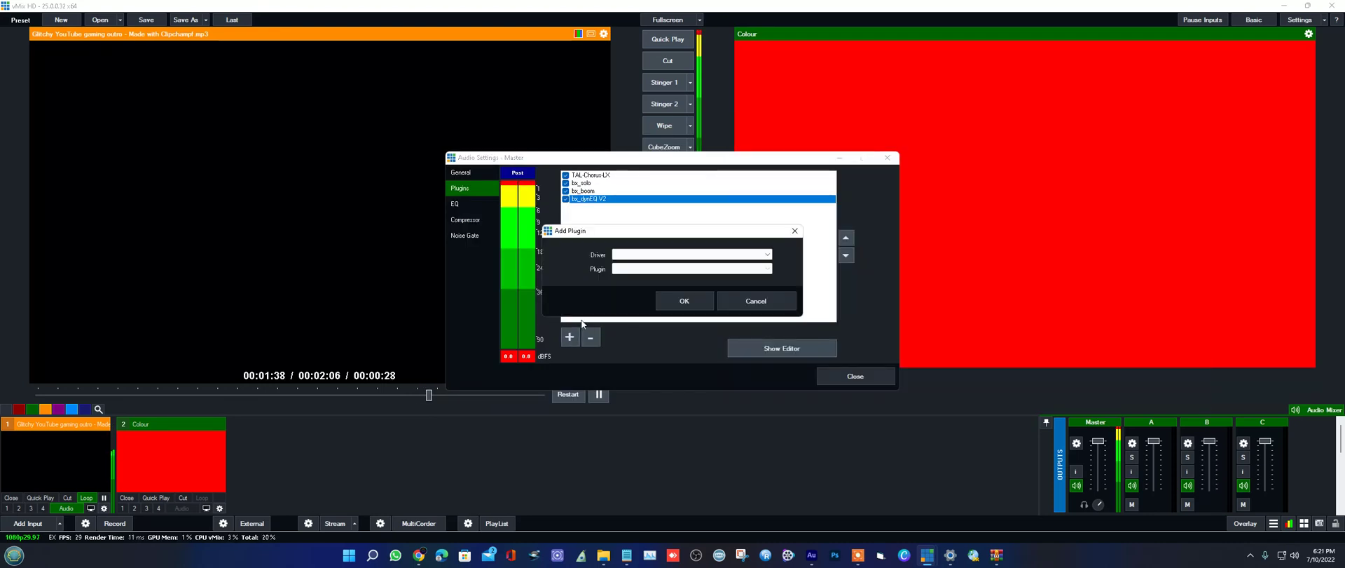
click(694, 254)
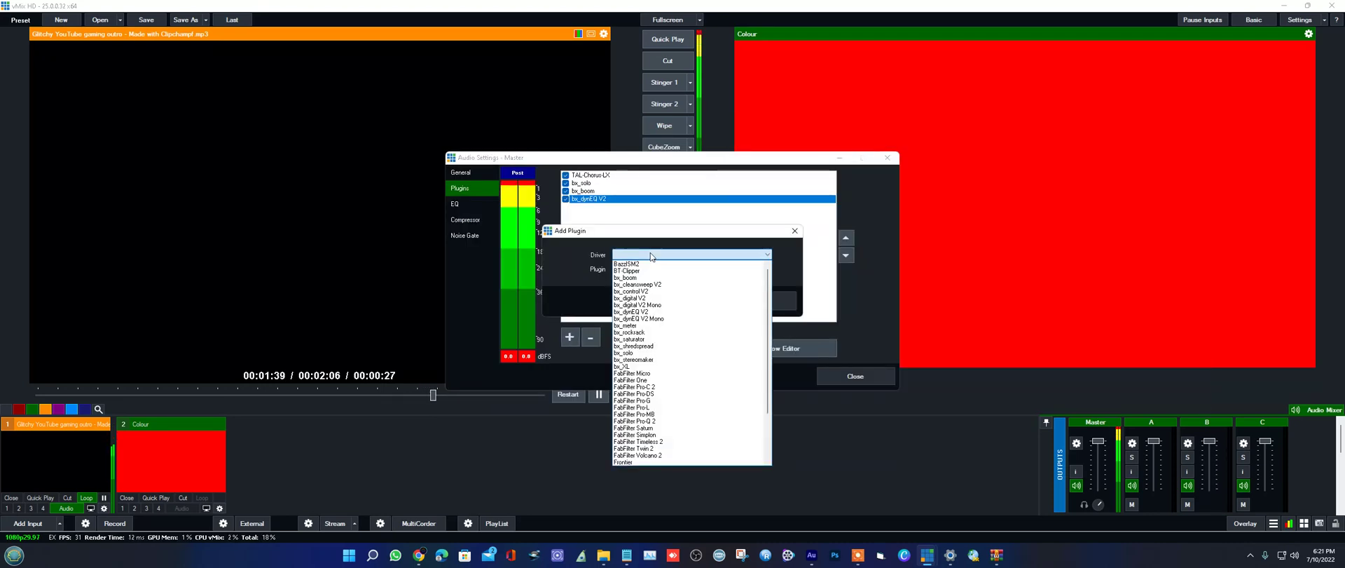
click(664, 312)
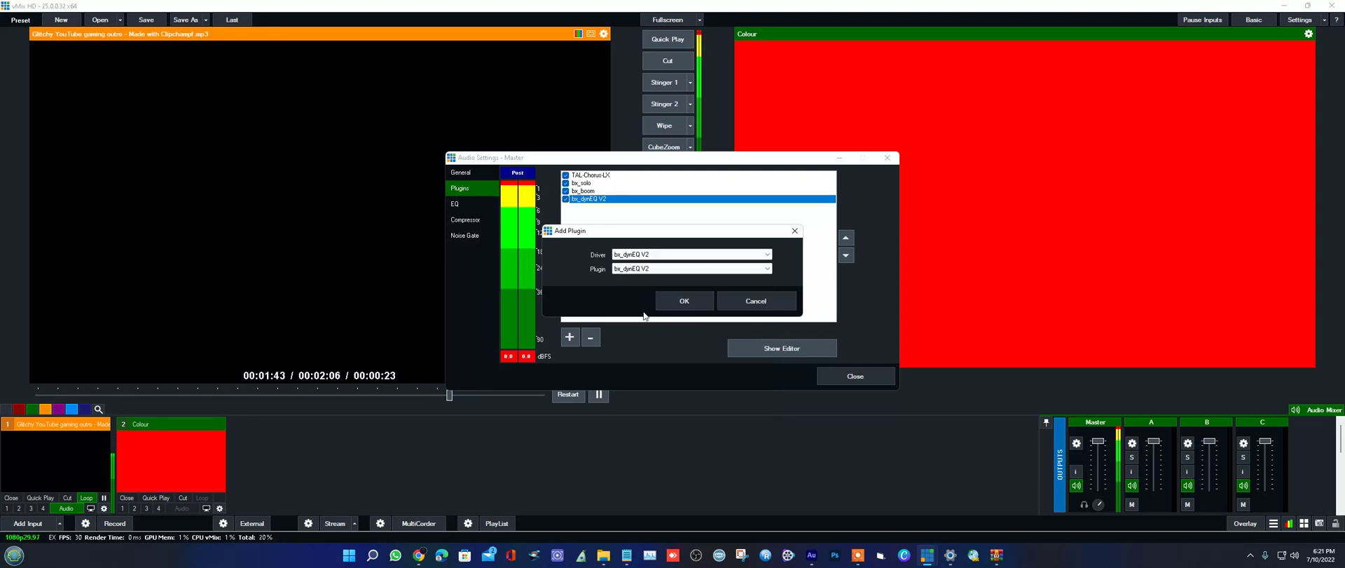
click(683, 301)
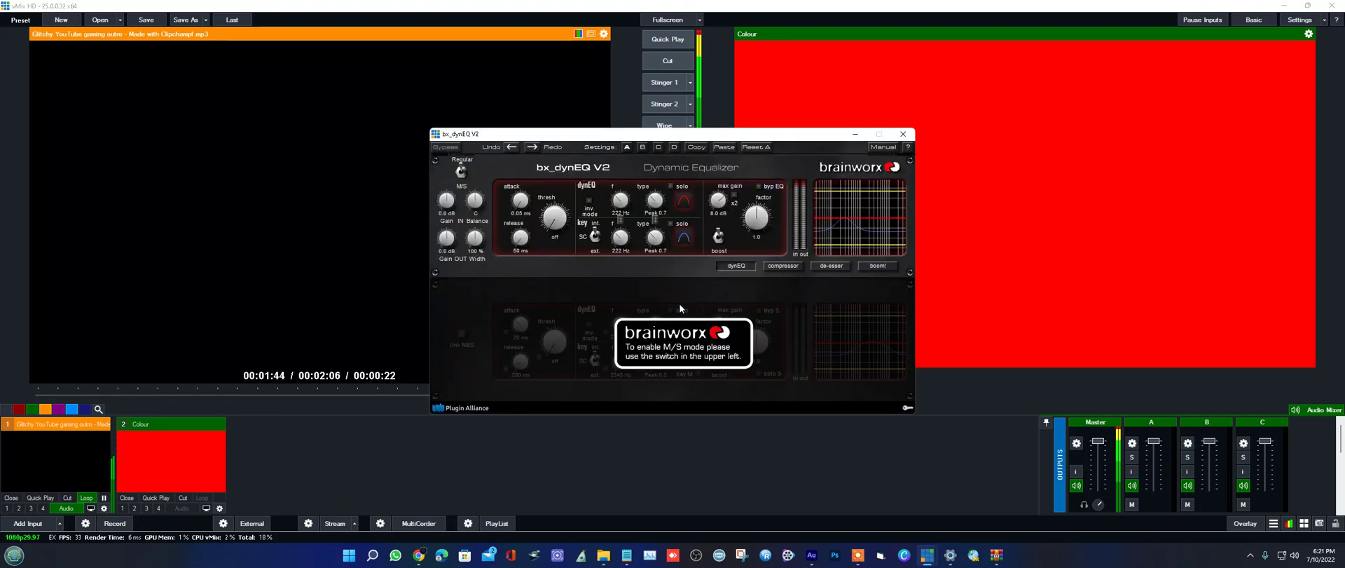
click(904, 137)
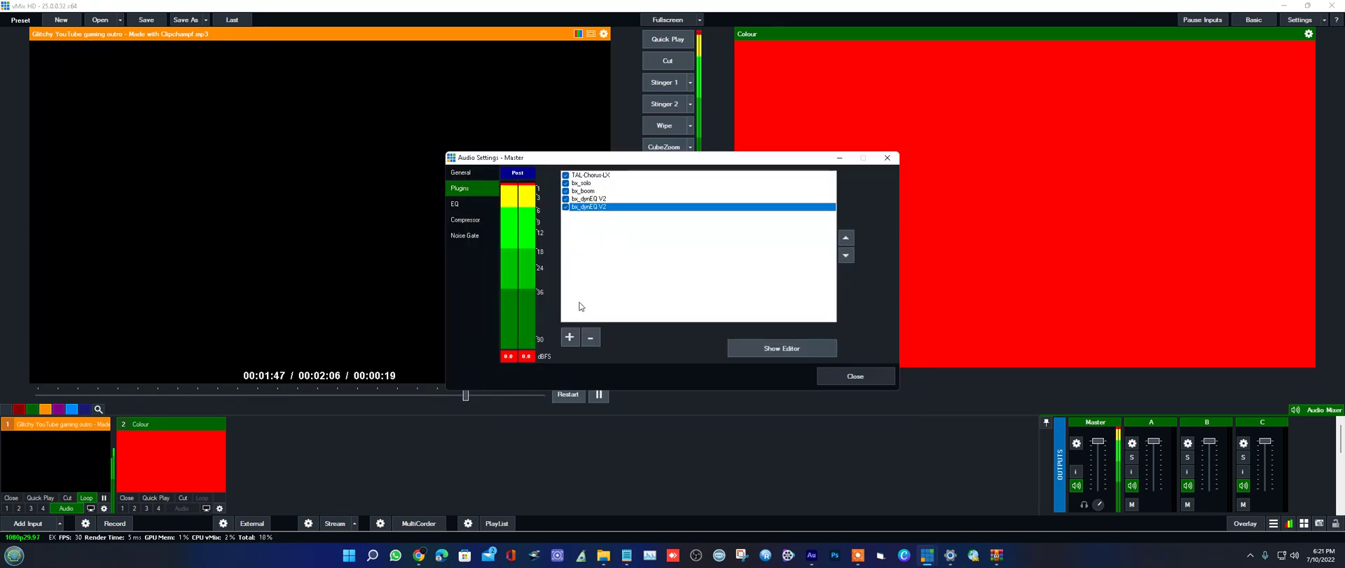
click(591, 337)
Add the bx_saturator plugin to the Master output.
click(569, 337)
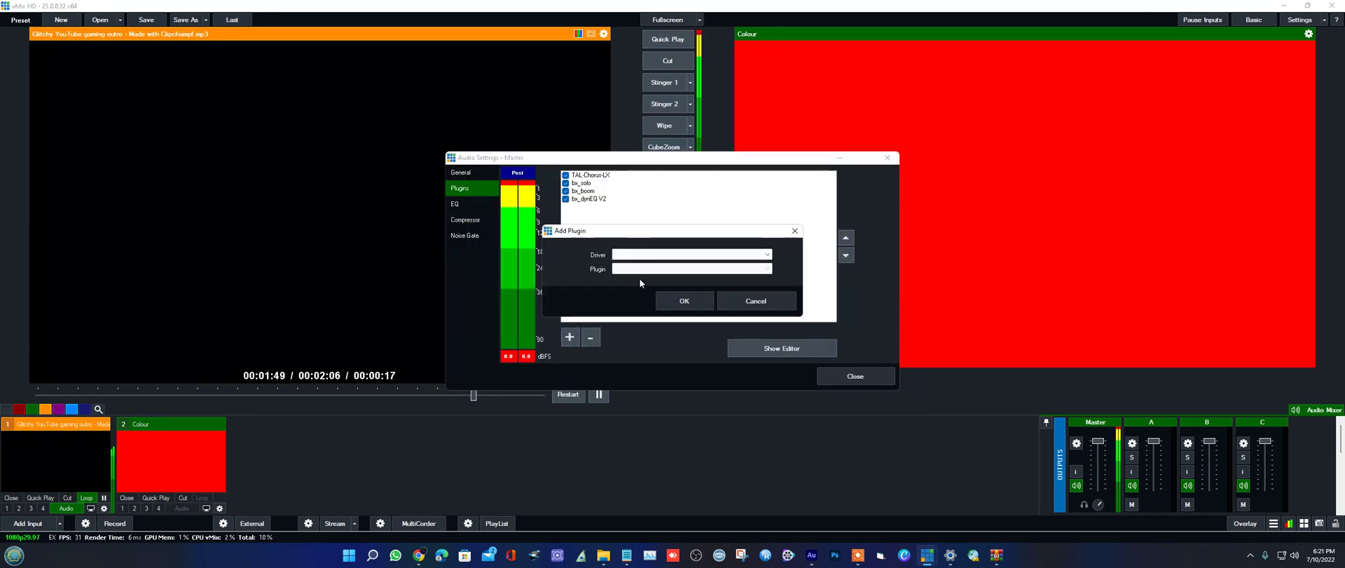
click(642, 254)
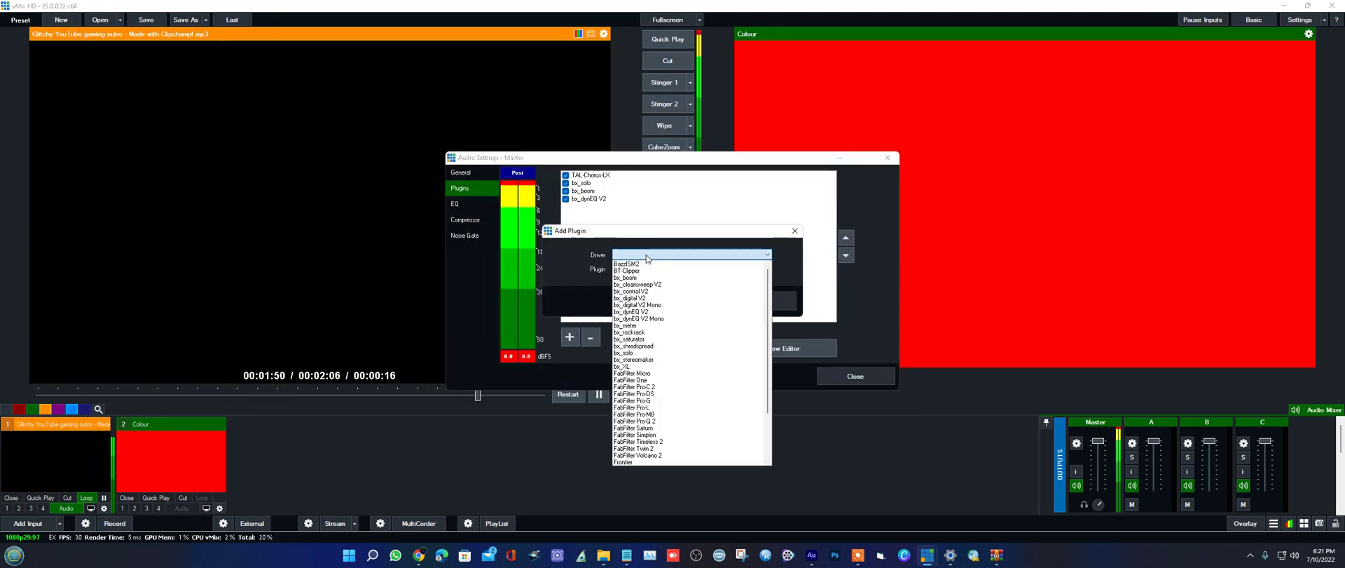
click(637, 339)
click(679, 299)
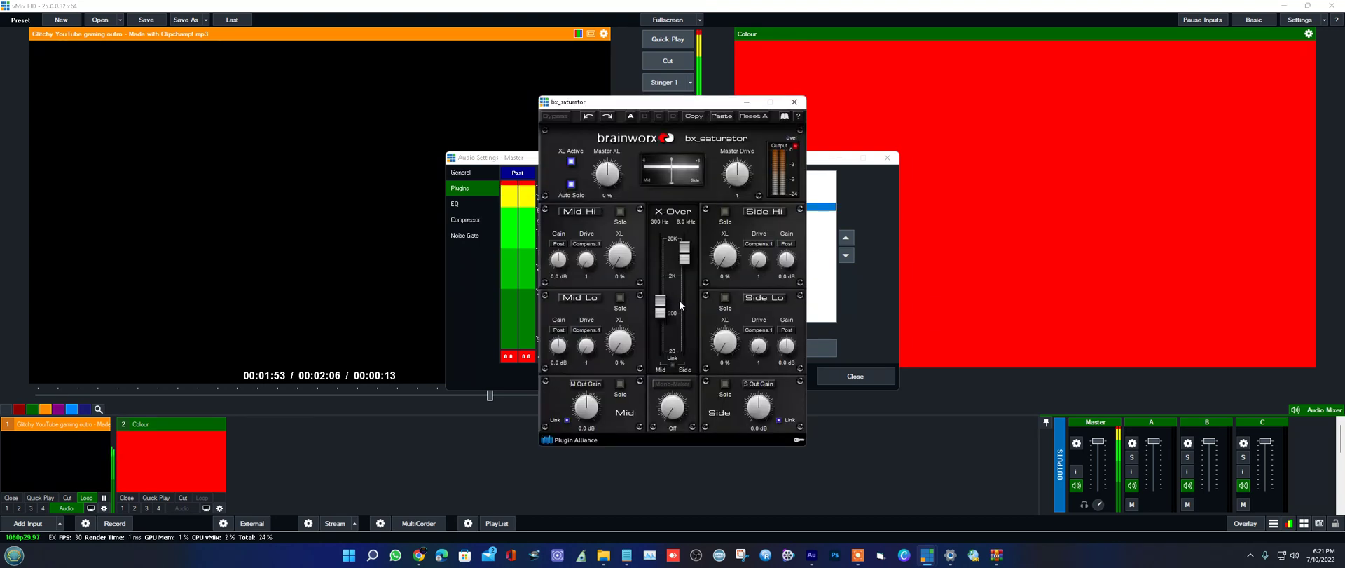
Set the bx_saturator crossovers to about 2.1 kHz mid and 1.3 kHz side, and raise the XL amount of the Side Hi and Mid Hi bands.
drag(661, 308, 667, 287)
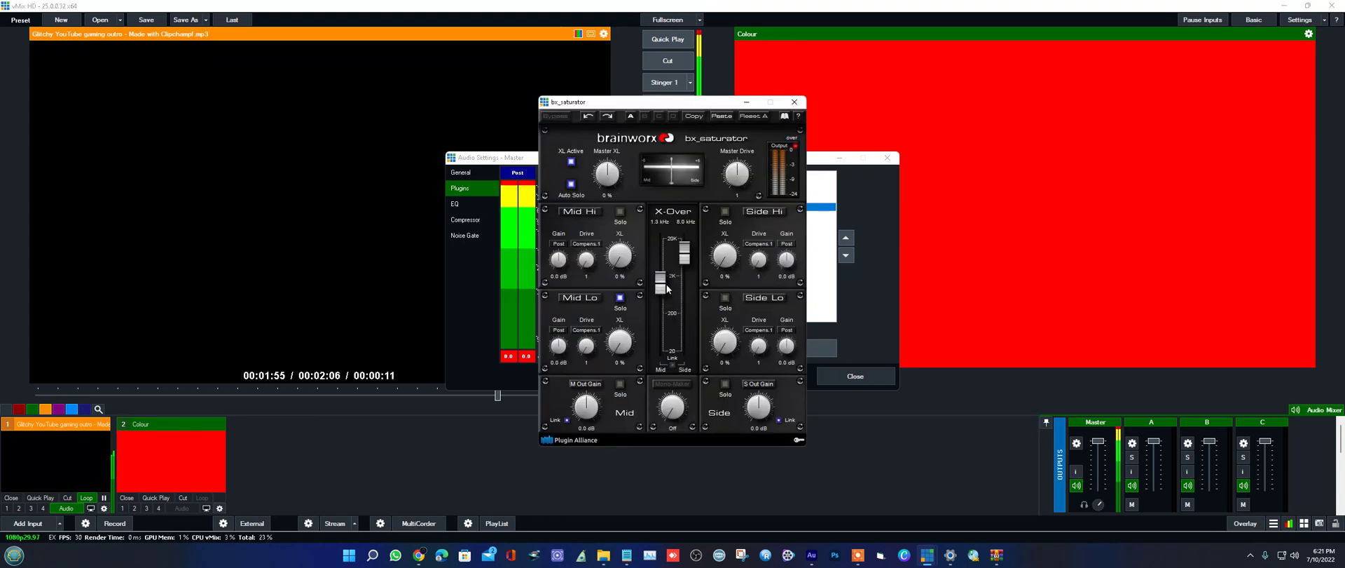
drag(684, 251, 685, 287)
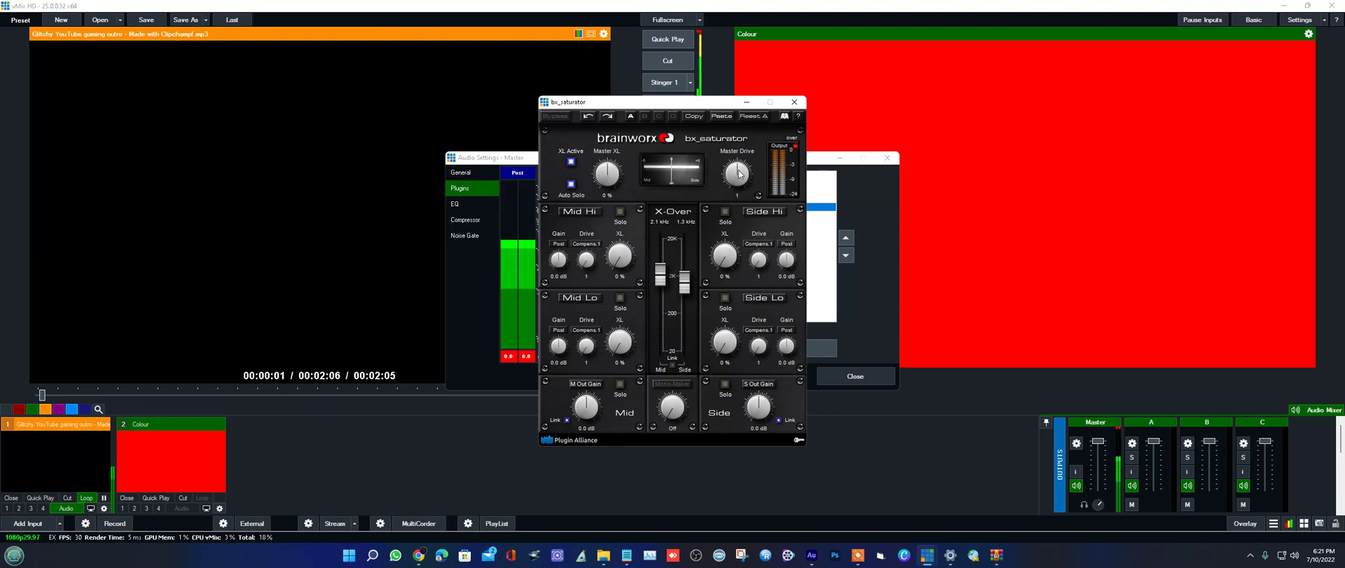
click(725, 210)
click(731, 249)
drag(730, 248, 725, 250)
click(620, 210)
click(619, 252)
click(620, 211)
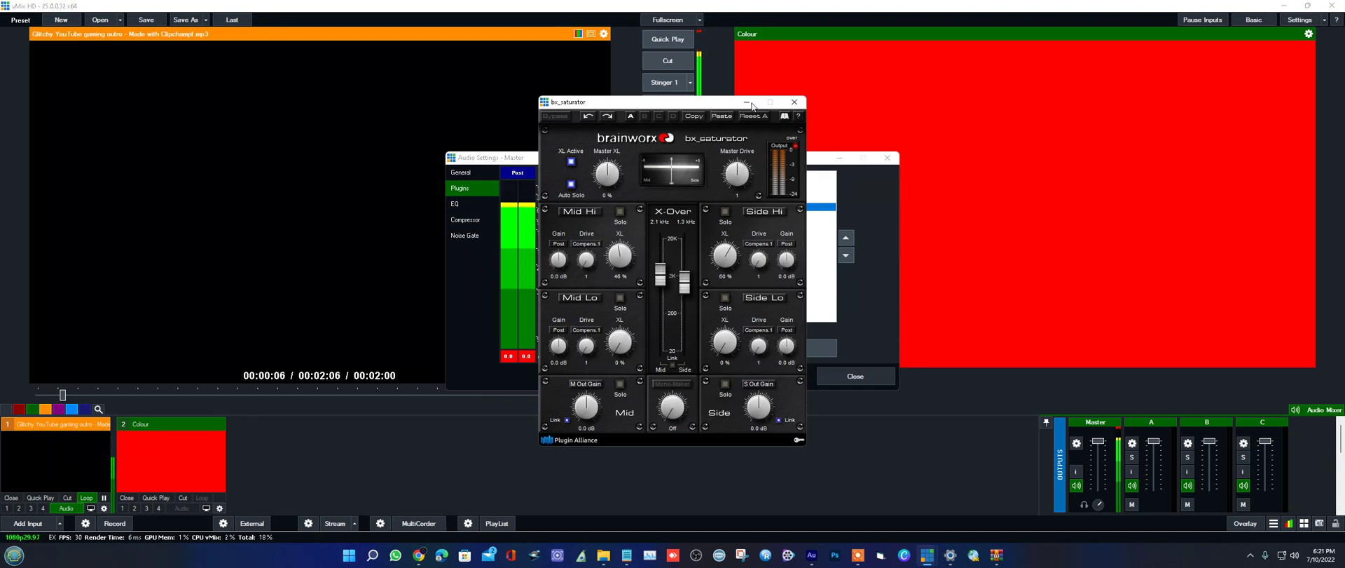
Move the bx_saturator editor off the plugin list, open the TAL-Chorus-LX editor and switch on chorus I and II.
drag(725, 106, 857, 74)
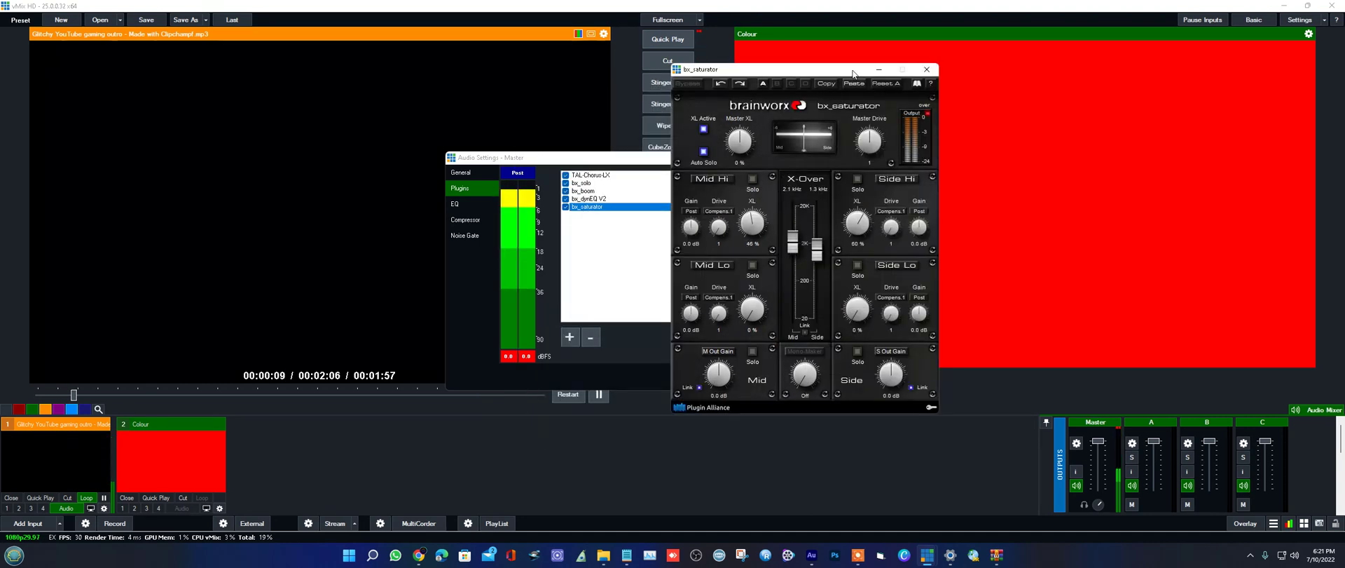
click(591, 205)
click(586, 183)
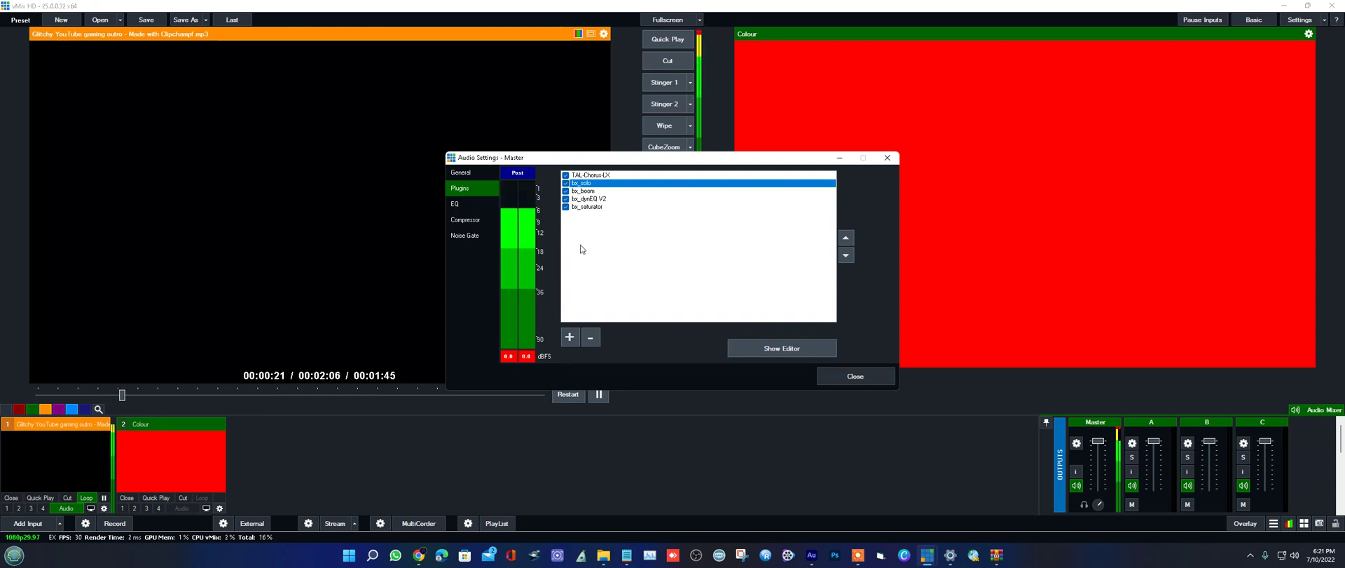
click(594, 175)
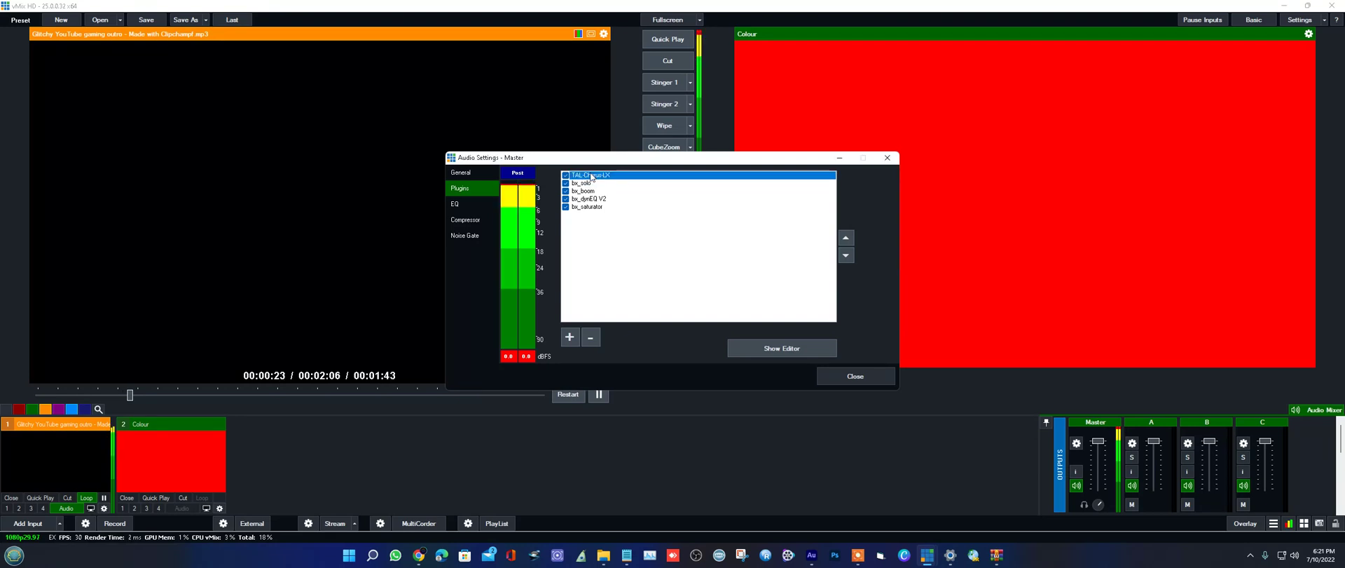
double_click(594, 175)
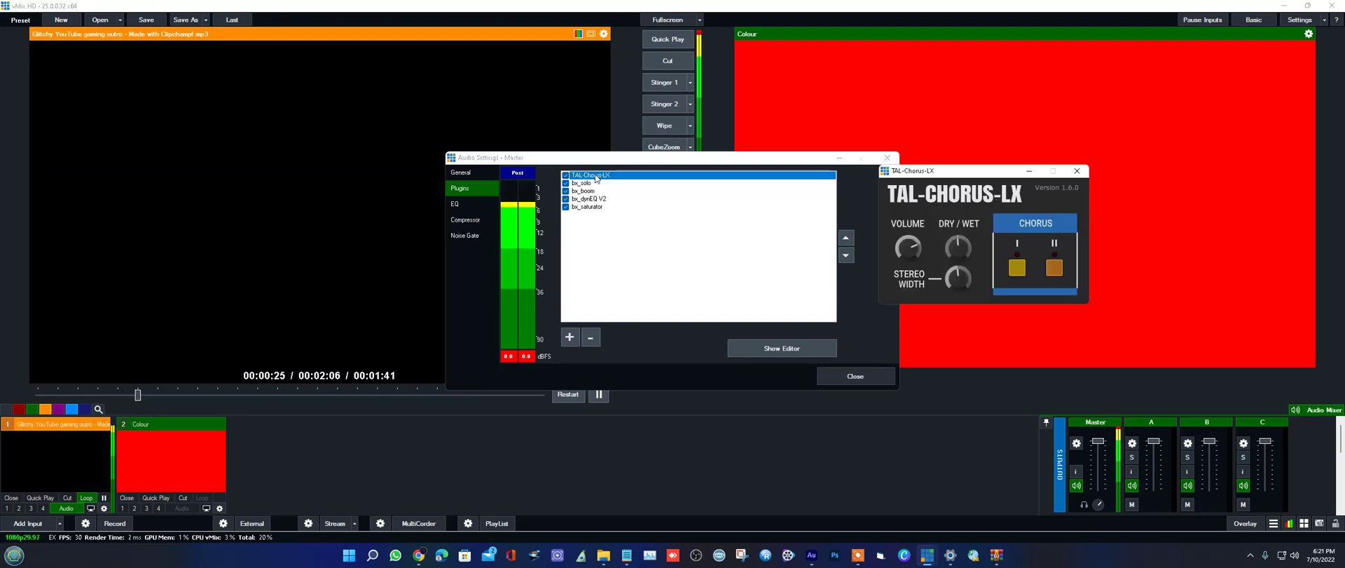
click(1016, 267)
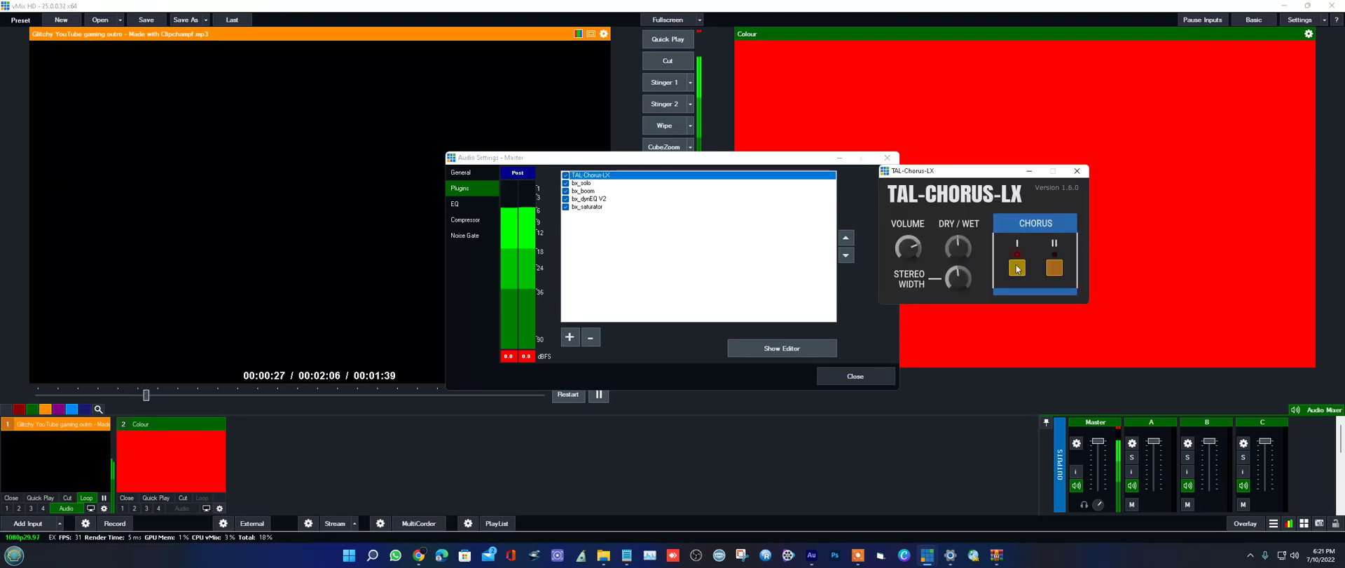
click(1055, 268)
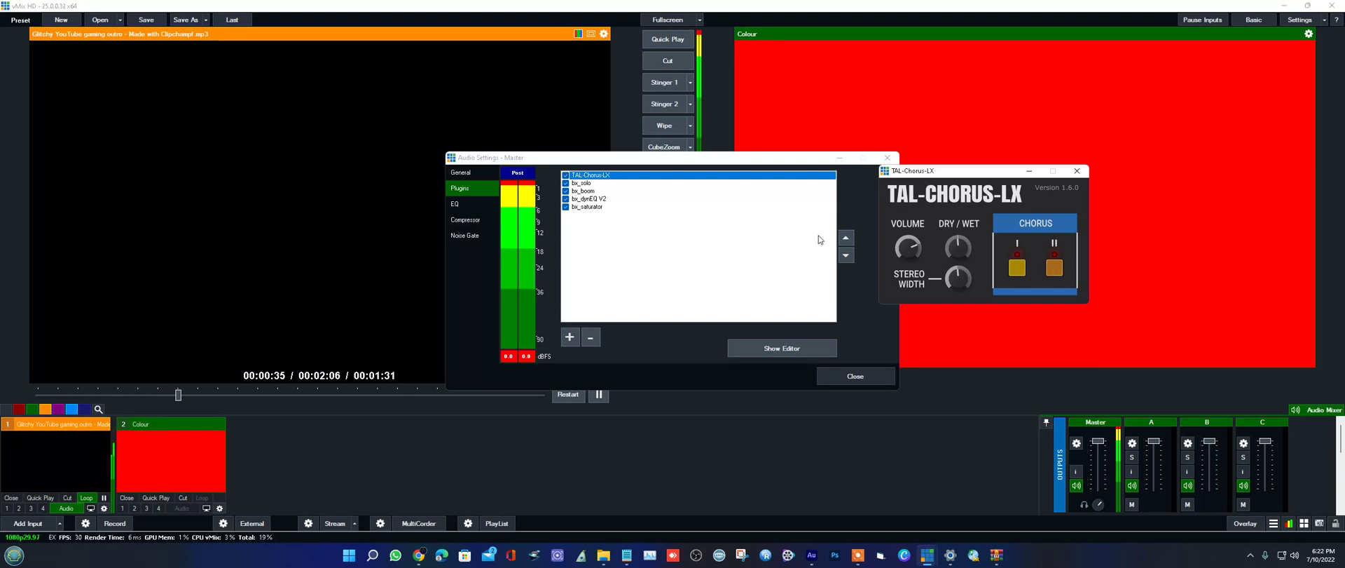
Add the MJUCjr compressor plugin to the Master output.
click(569, 338)
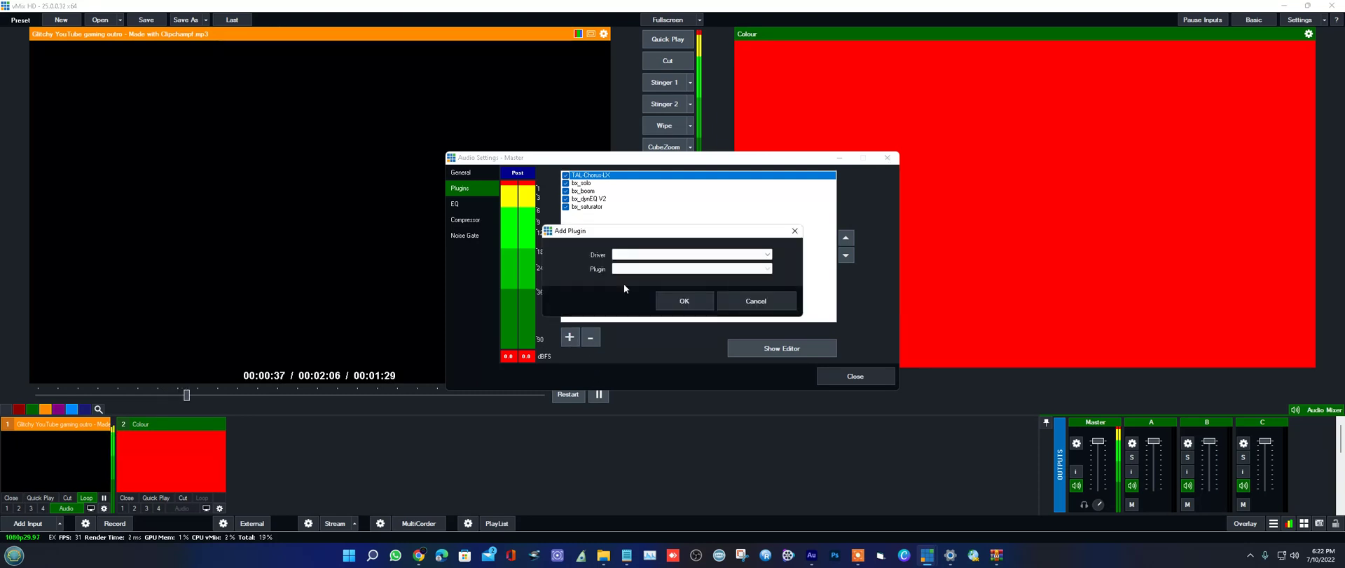
click(662, 253)
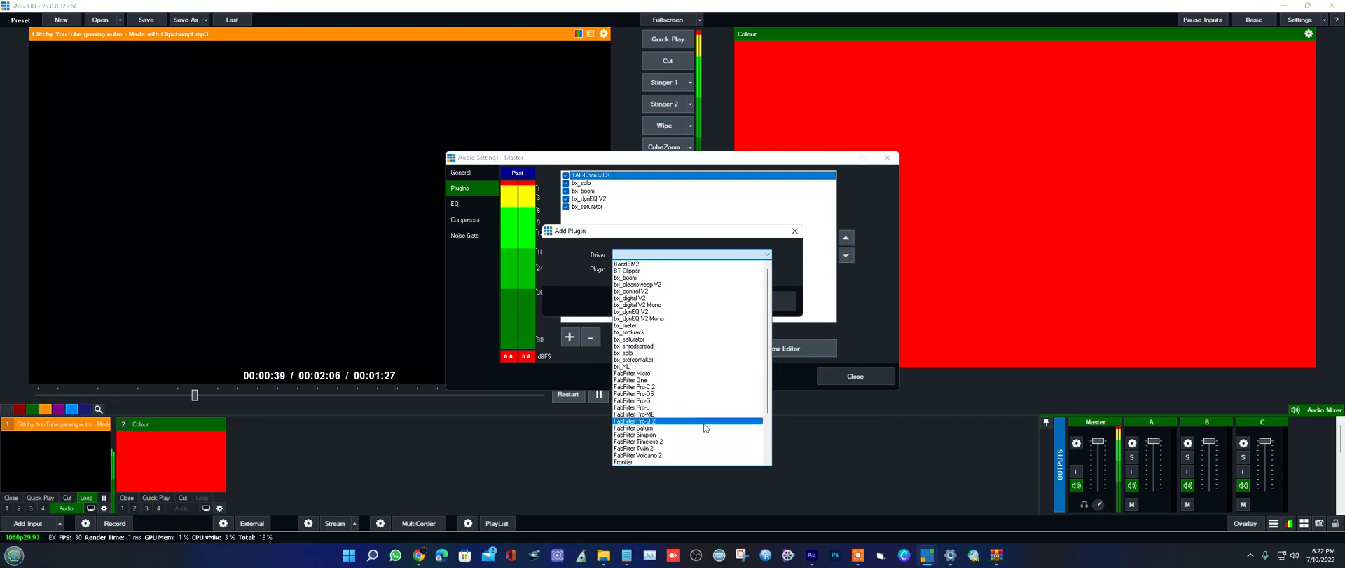
scroll(689, 443, down, 3)
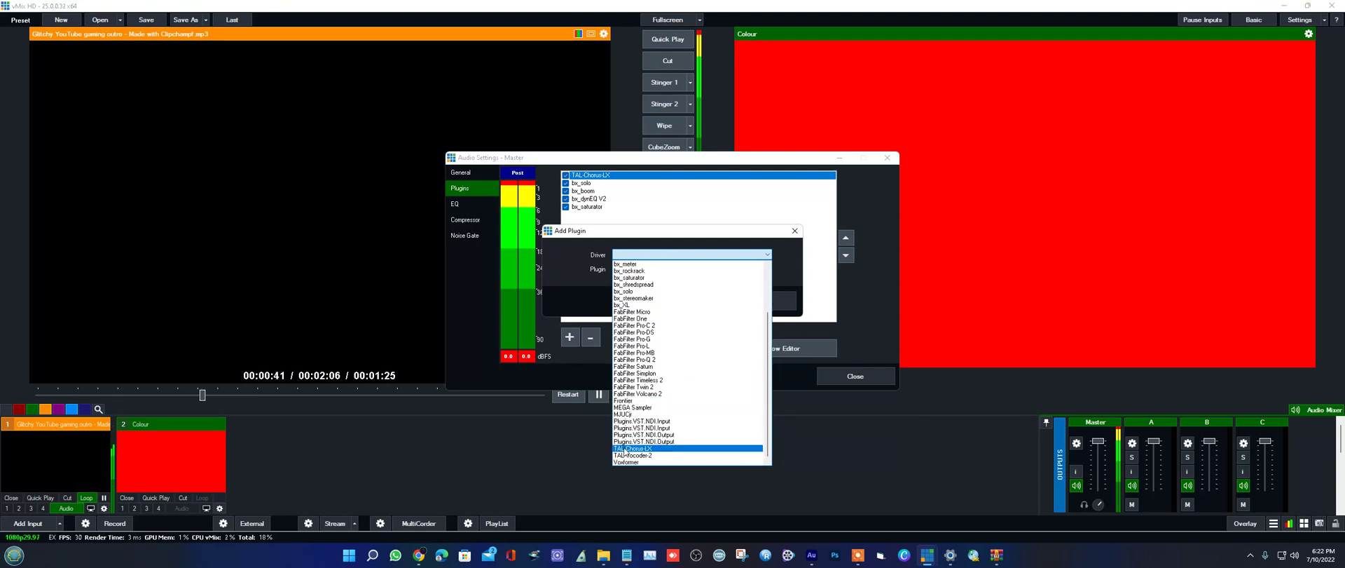
click(624, 413)
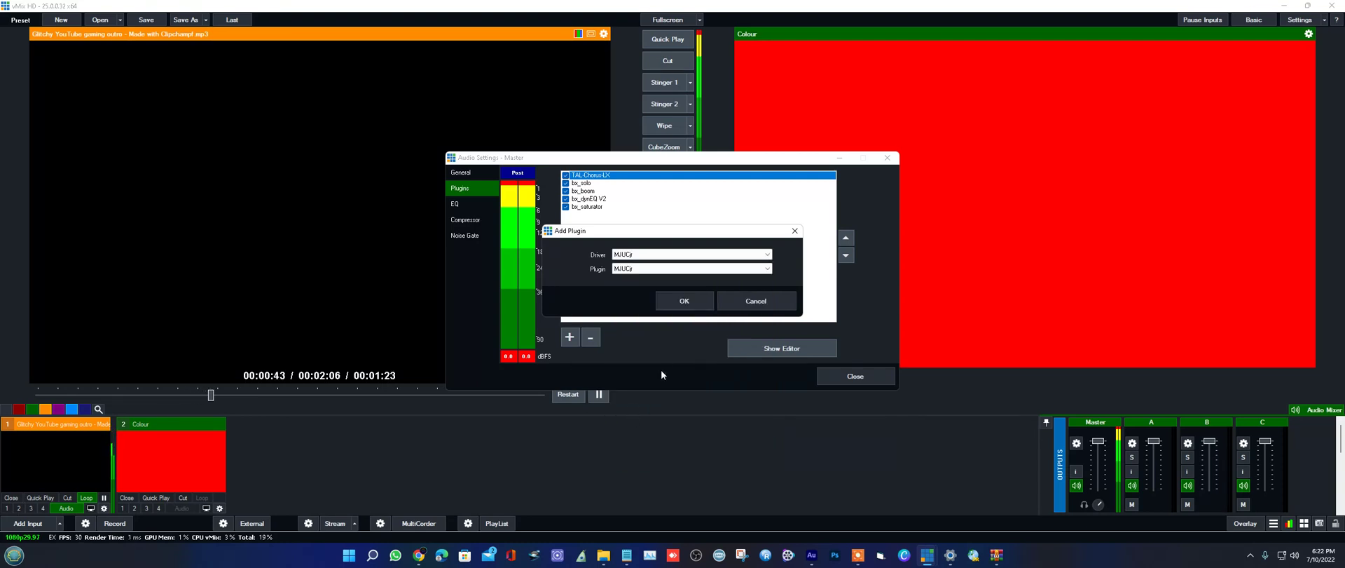
click(684, 302)
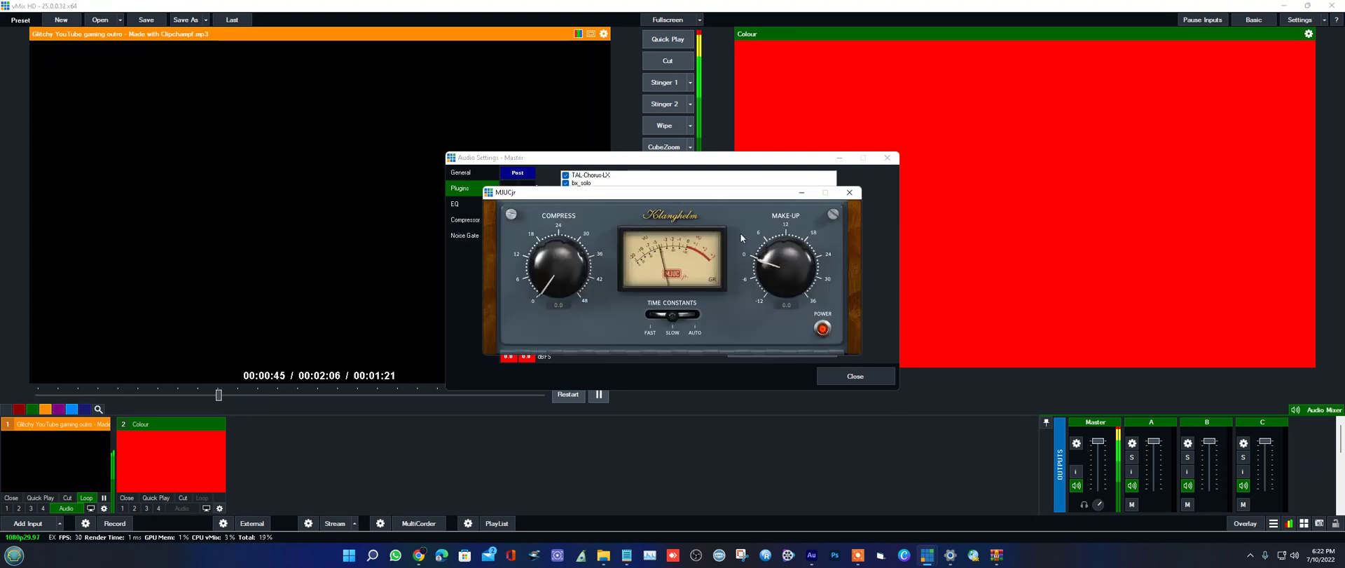
Raise MJUCjr's make-up gain to about 5.6 and its compress amount to about 10.8, rewinding the playing track to around 40 seconds.
drag(770, 241, 789, 231)
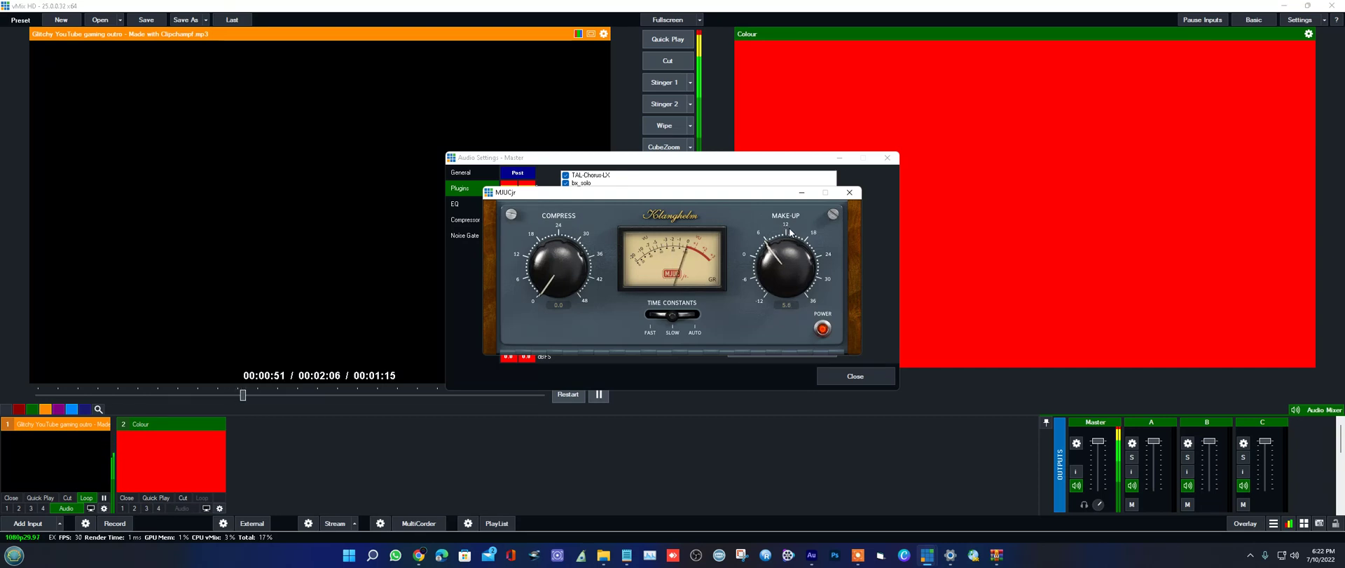
drag(553, 258, 556, 250)
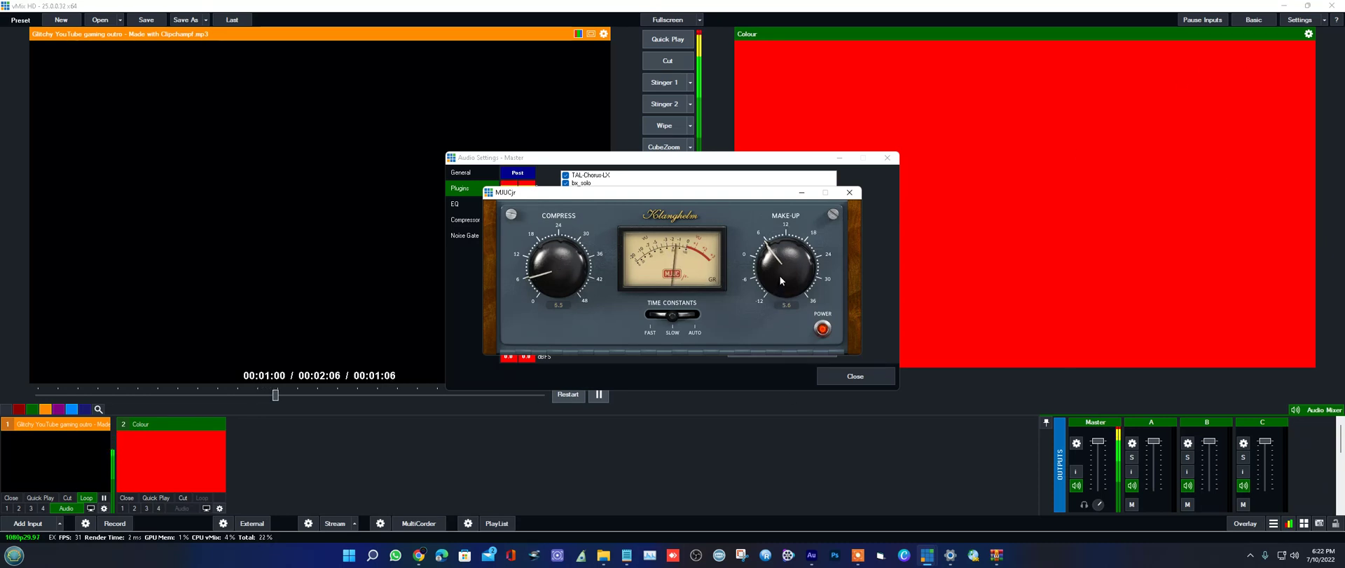
click(200, 395)
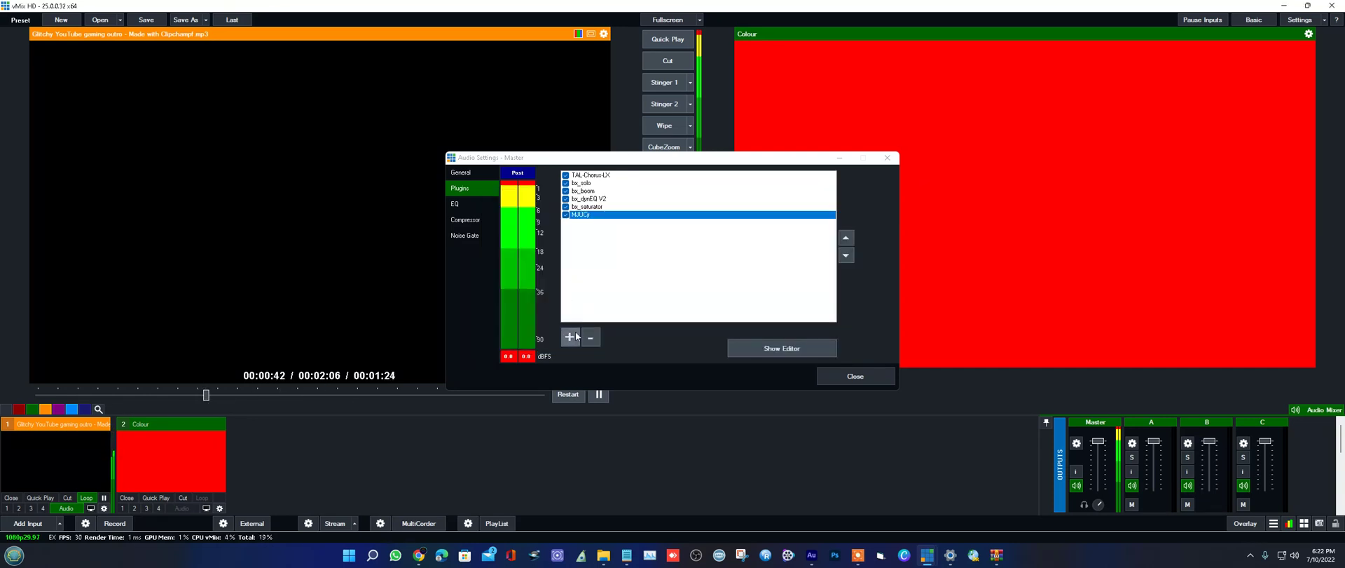
click(768, 350)
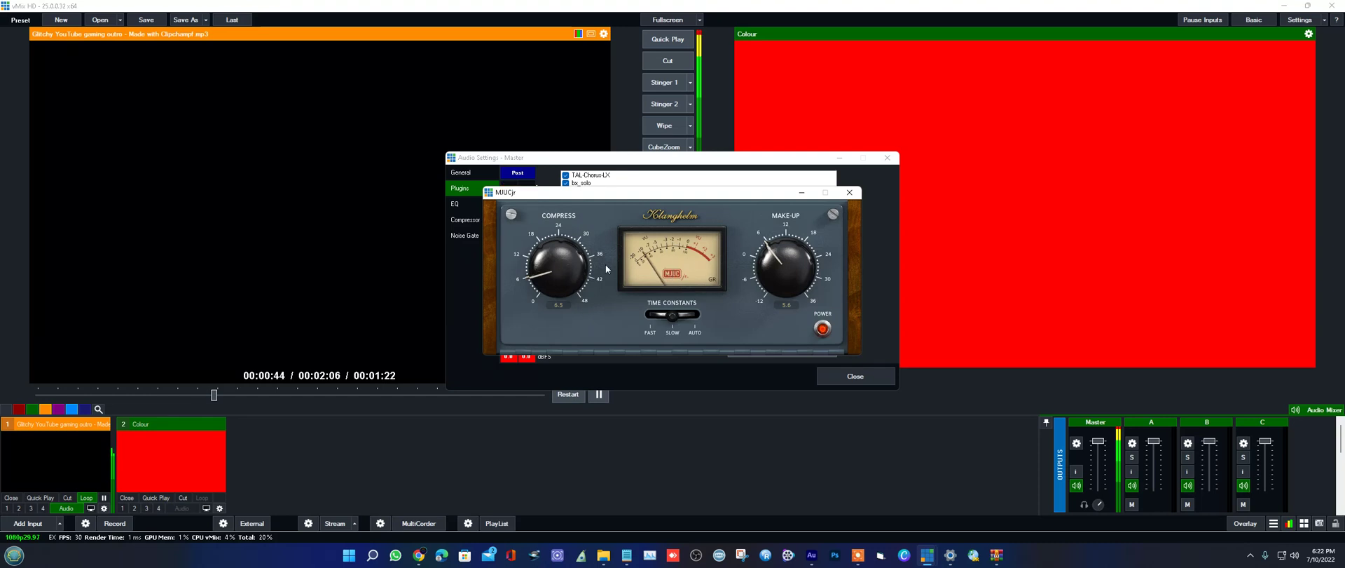
drag(557, 272, 561, 250)
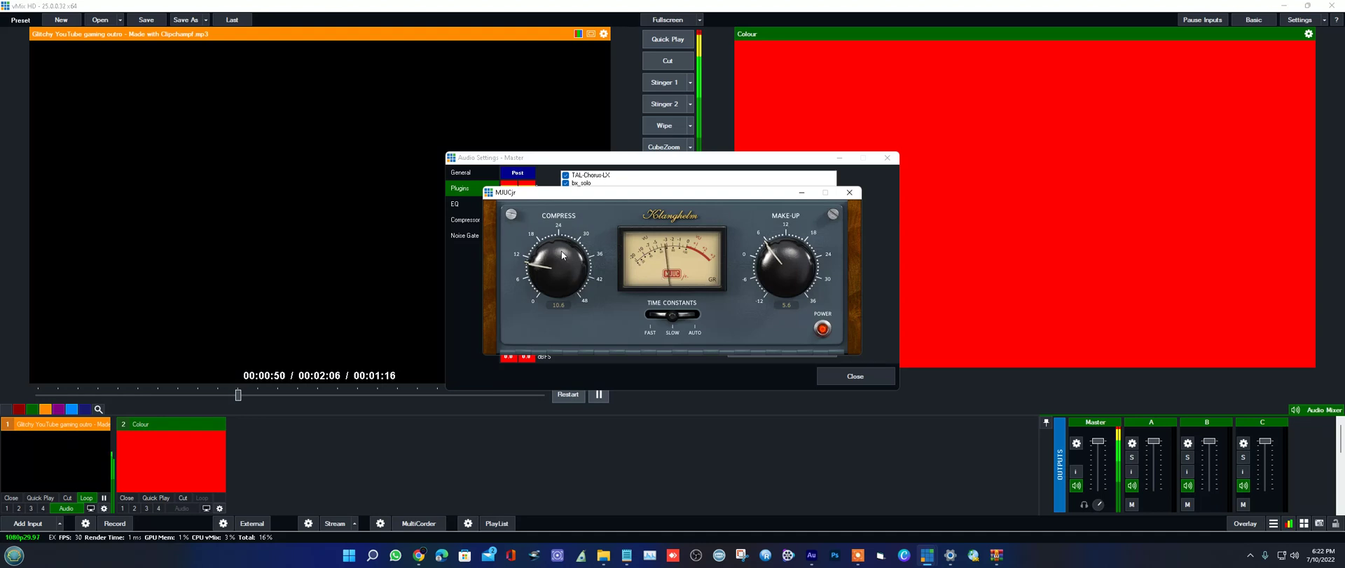
Reopen the MJUCjr editor, switch its power off and on to compare, and raise make-up gain to 12 and compress to about 12.
click(608, 178)
double_click(608, 178)
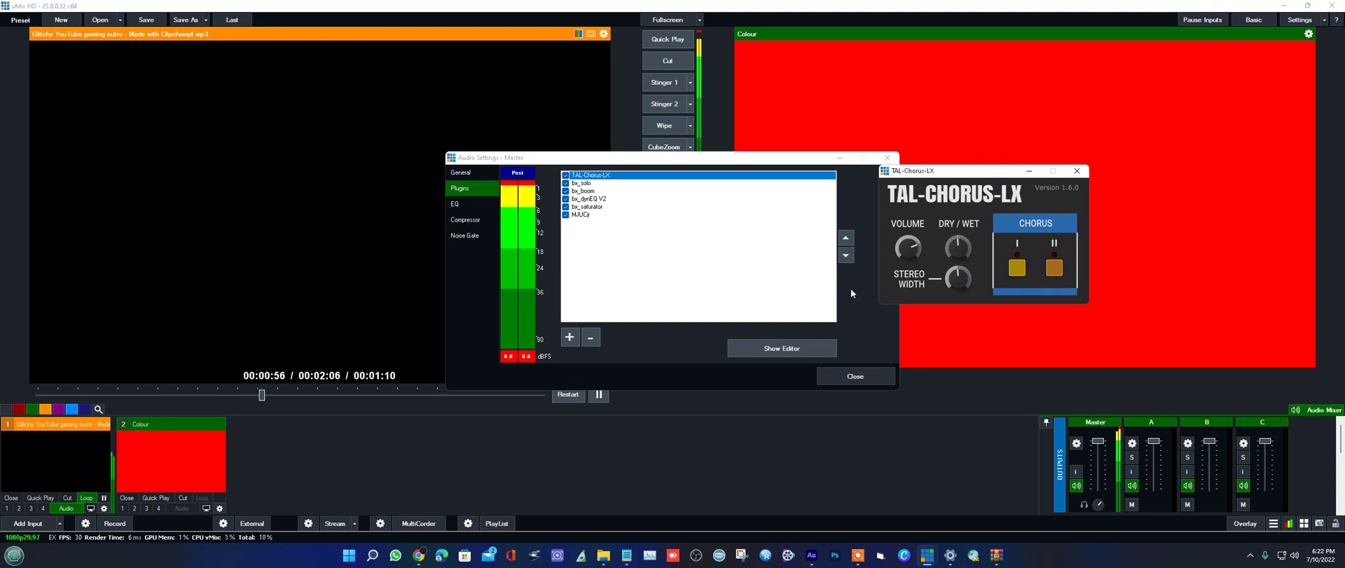
double_click(581, 214)
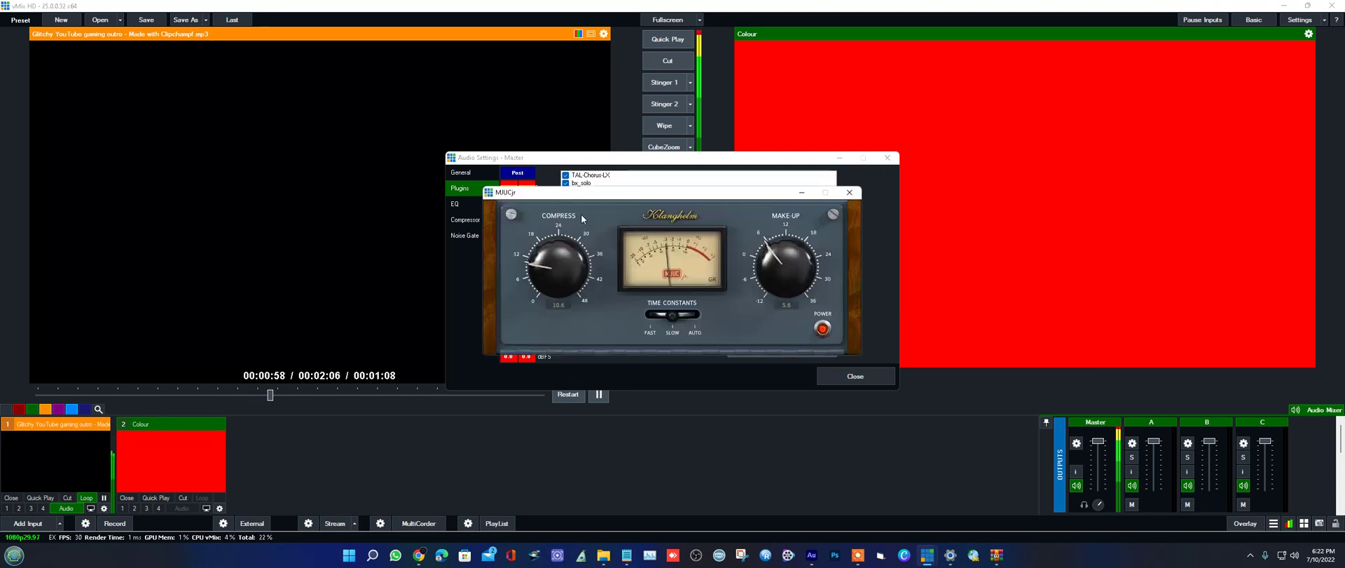
click(824, 329)
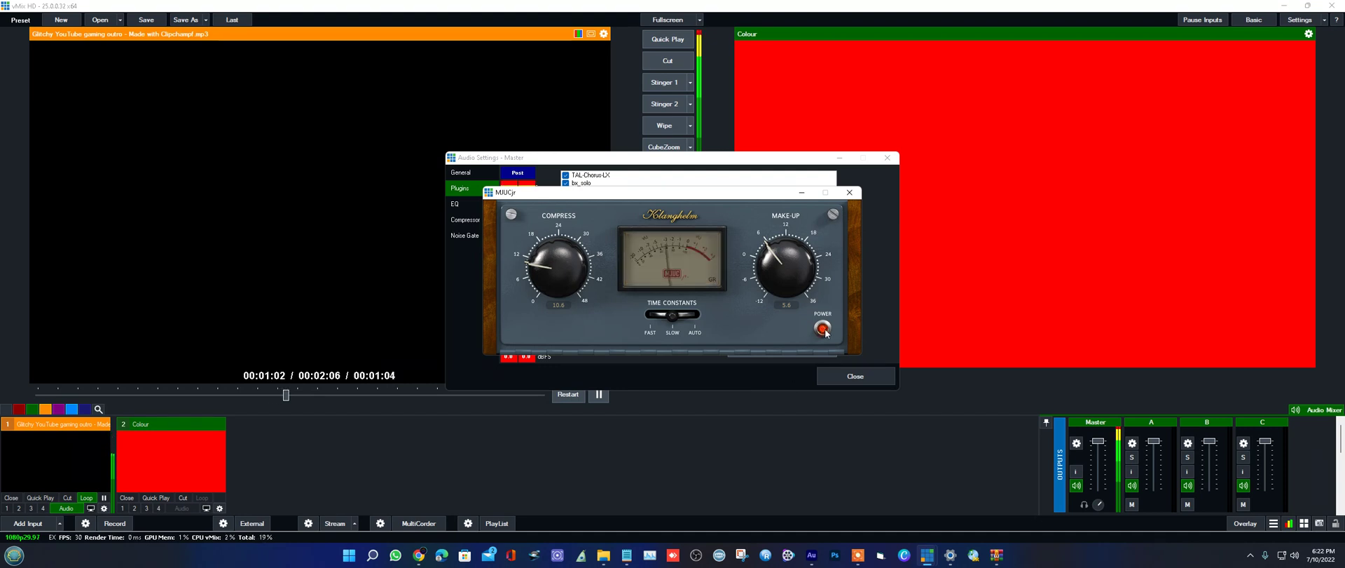
click(824, 330)
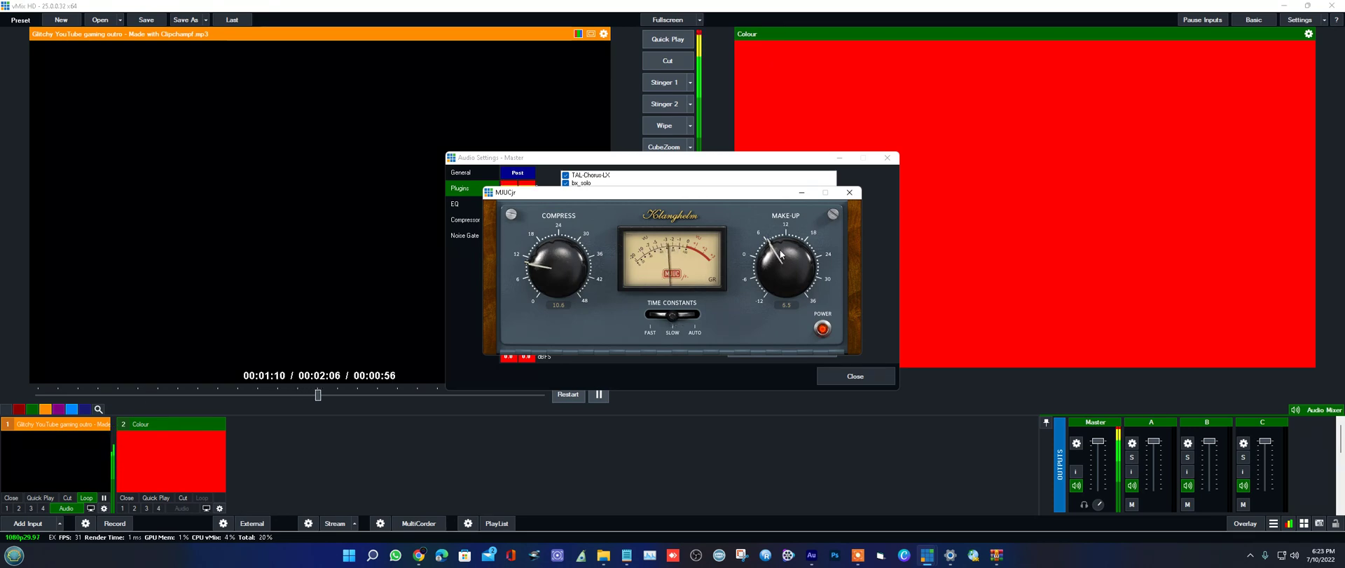
drag(775, 256, 808, 221)
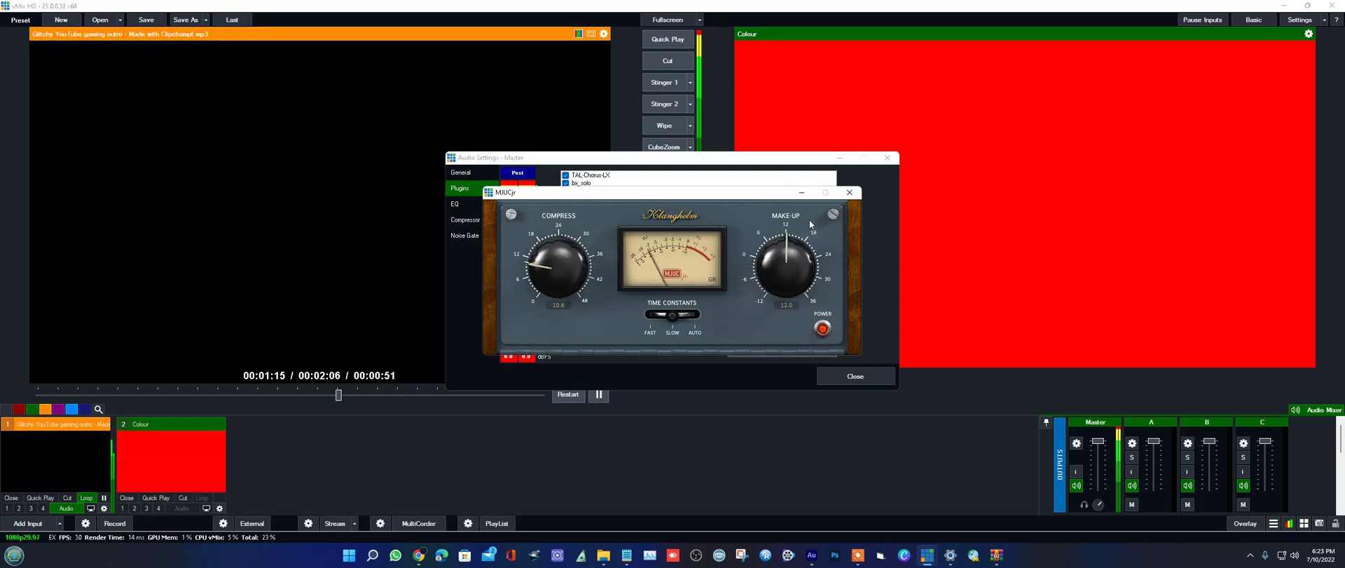
drag(547, 272, 548, 259)
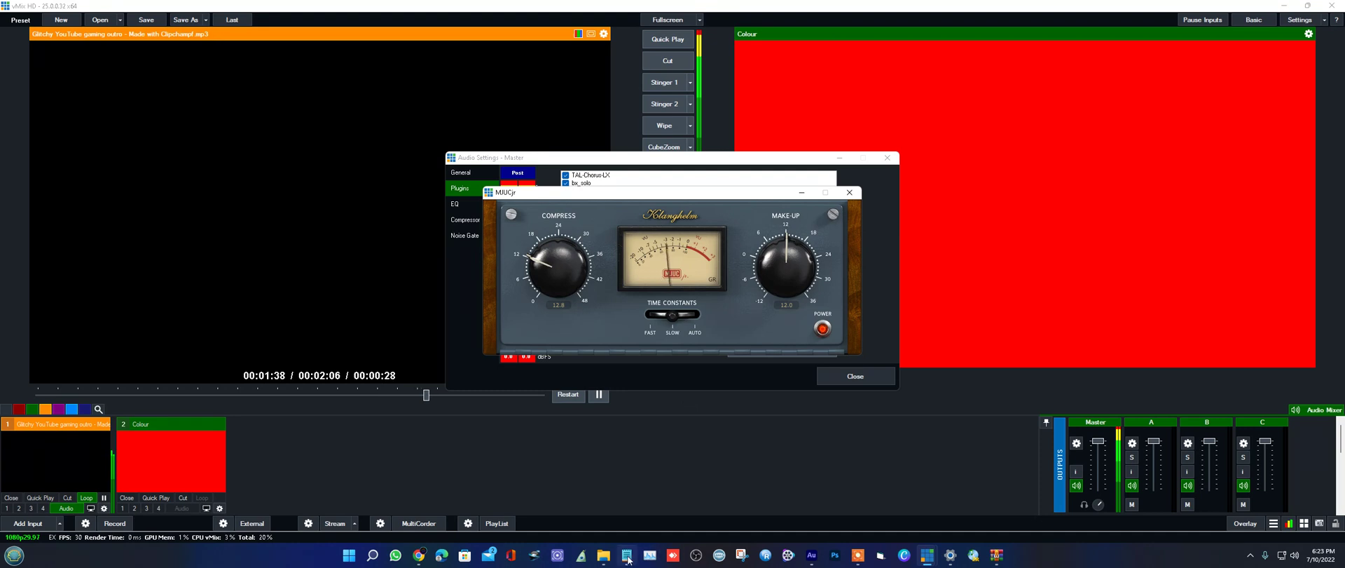
Switch to Snipping Tool, capture the vMix window as a rectangular snip, and save it as a PNG named "o" in the AAA 1 folder.
click(741, 555)
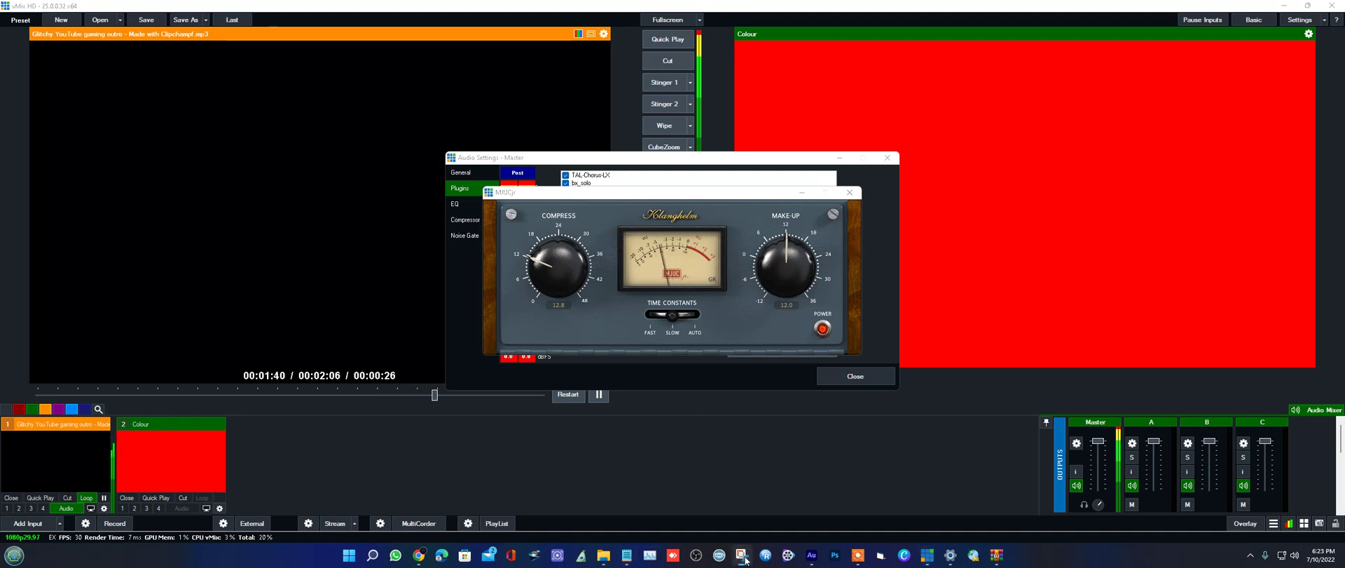
click(617, 109)
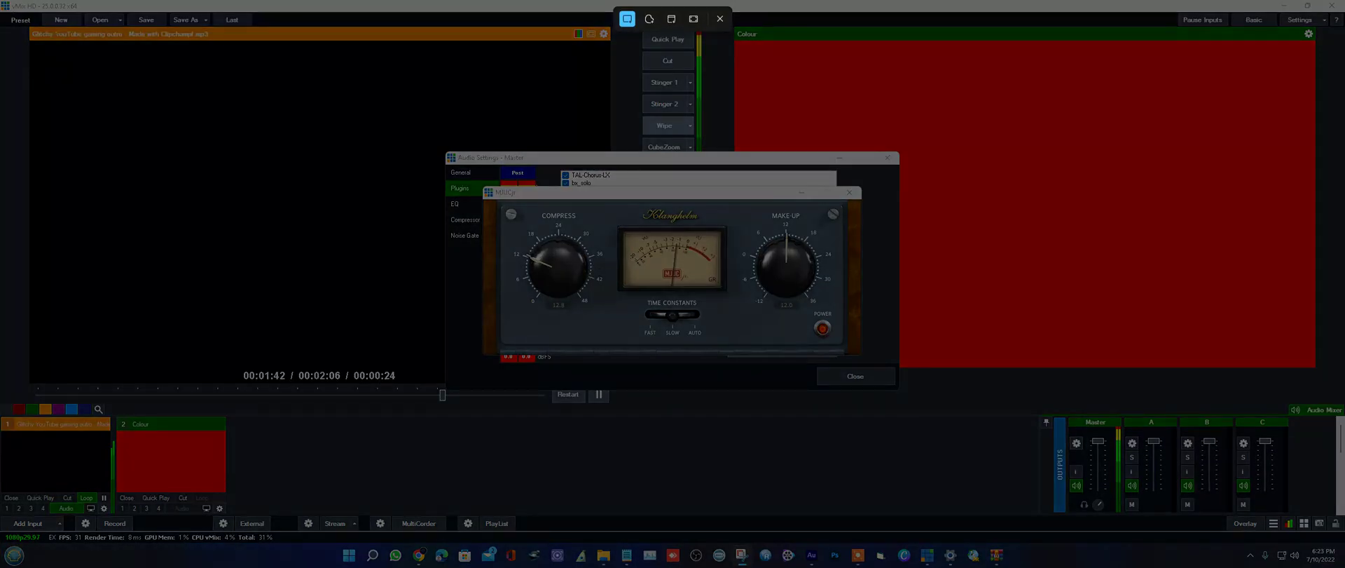
drag(2, 0, 1340, 510)
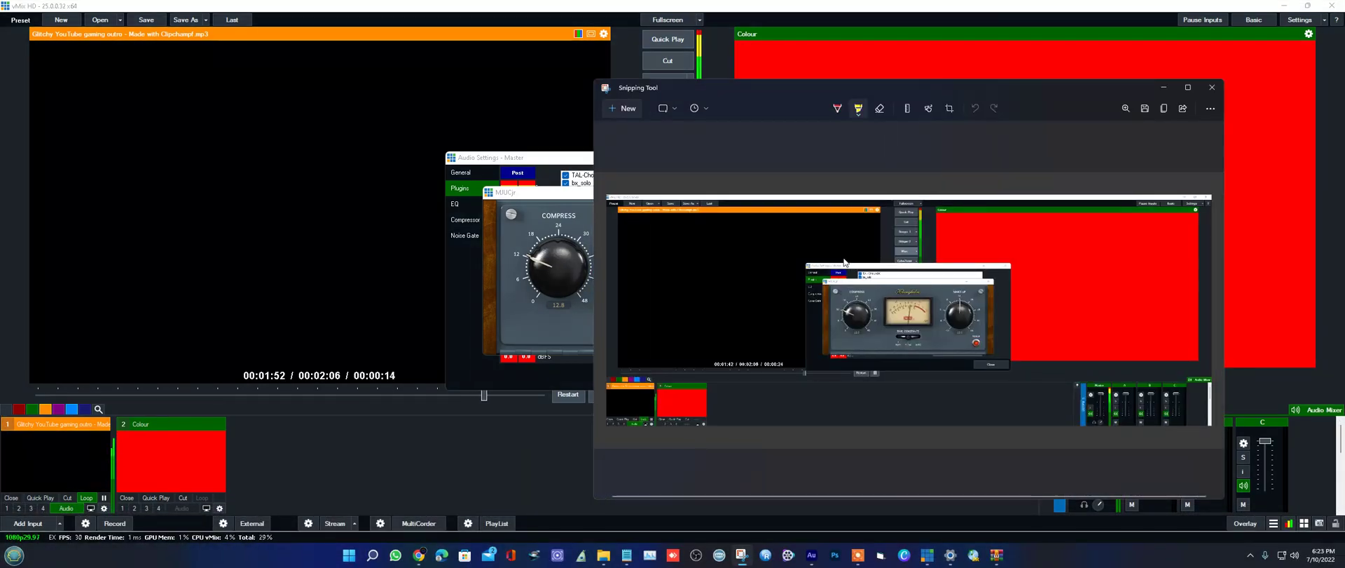
click(1145, 108)
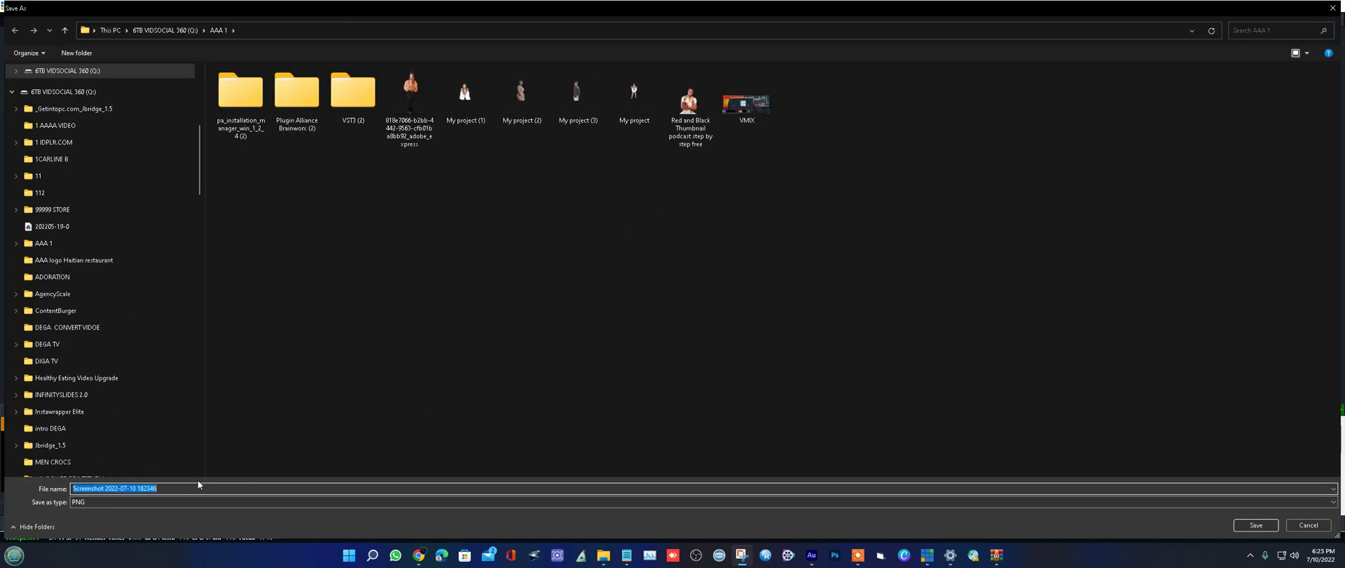
text(o)
click(1256, 525)
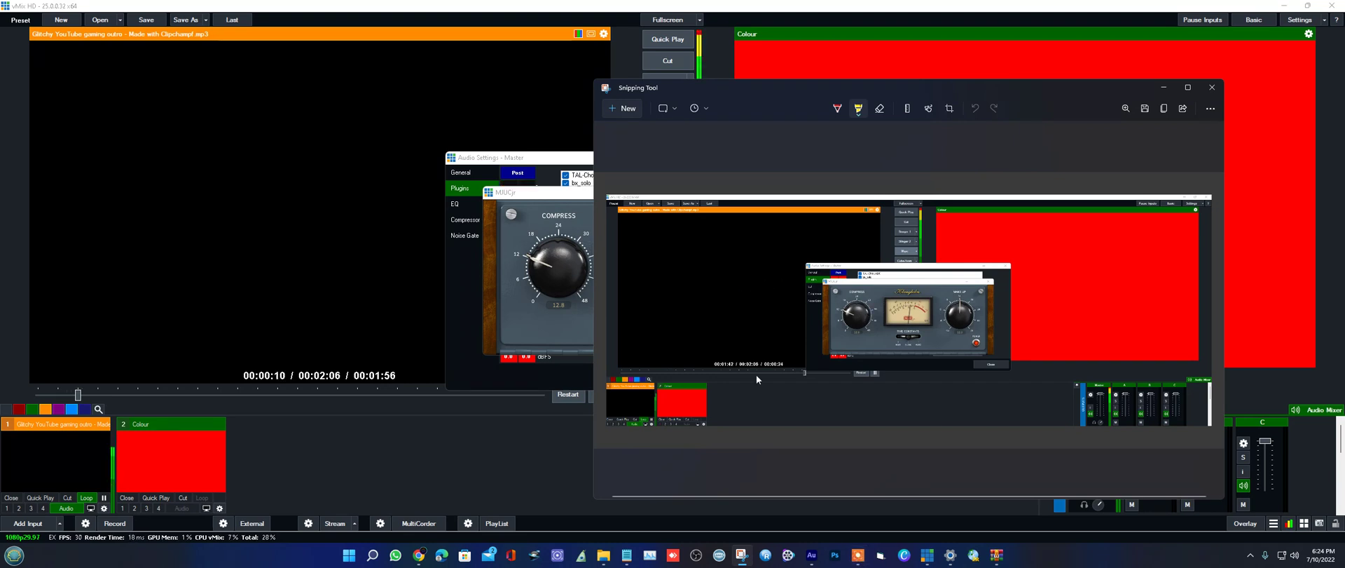
mouse_move(857, 554)
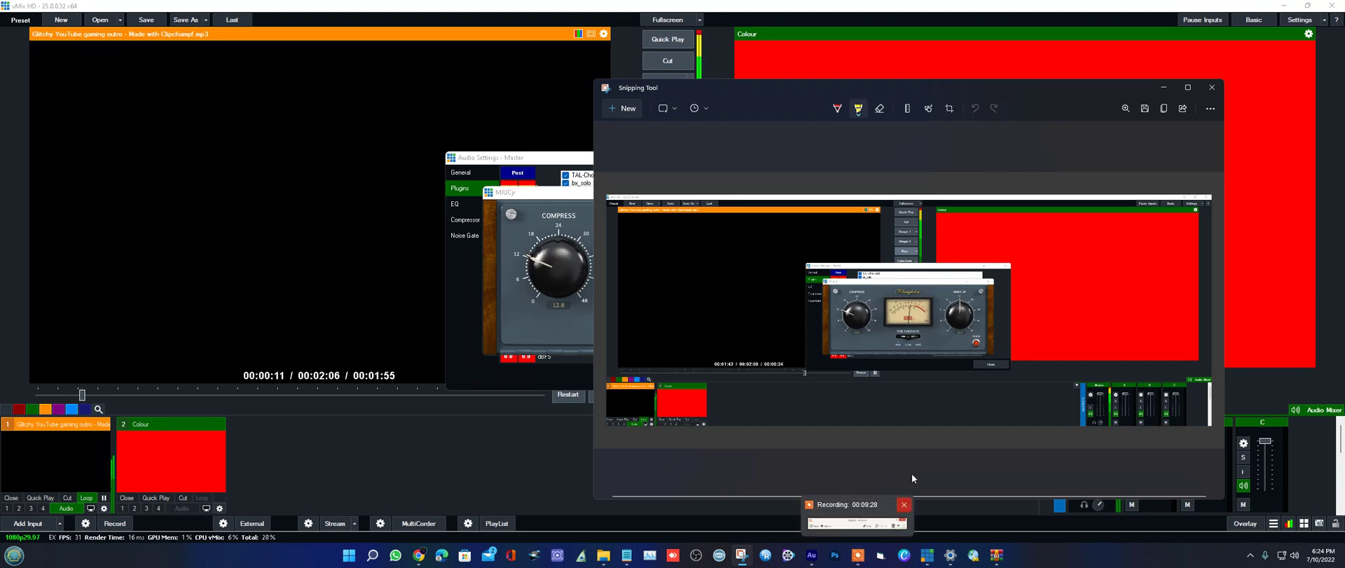
click(872, 520)
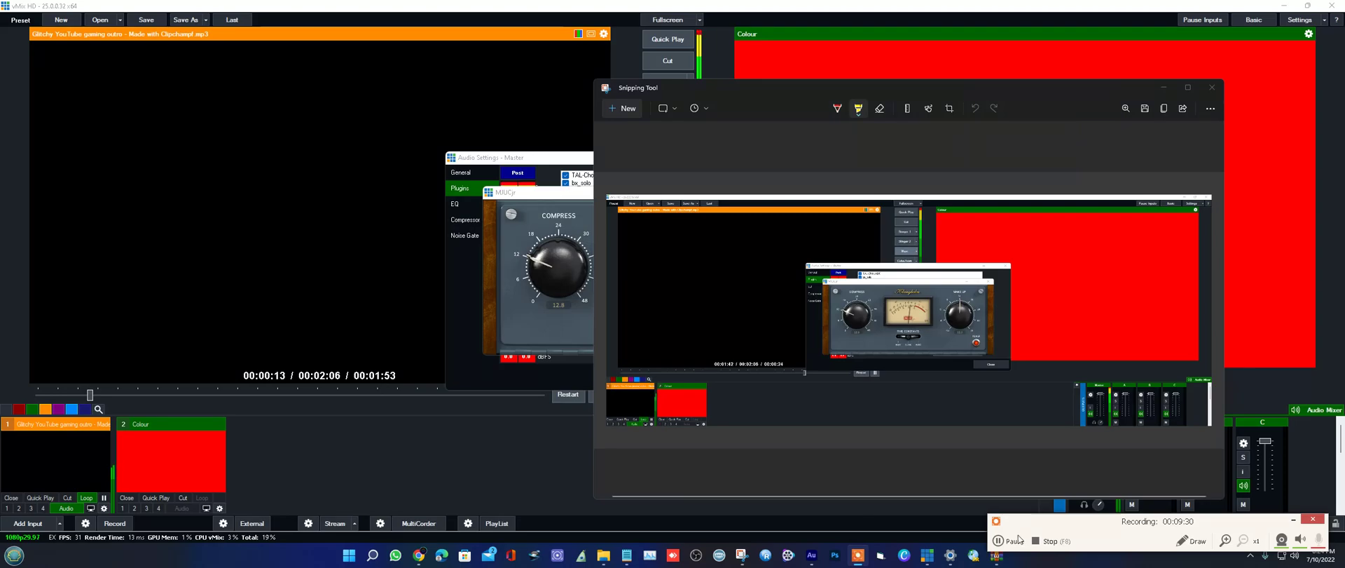